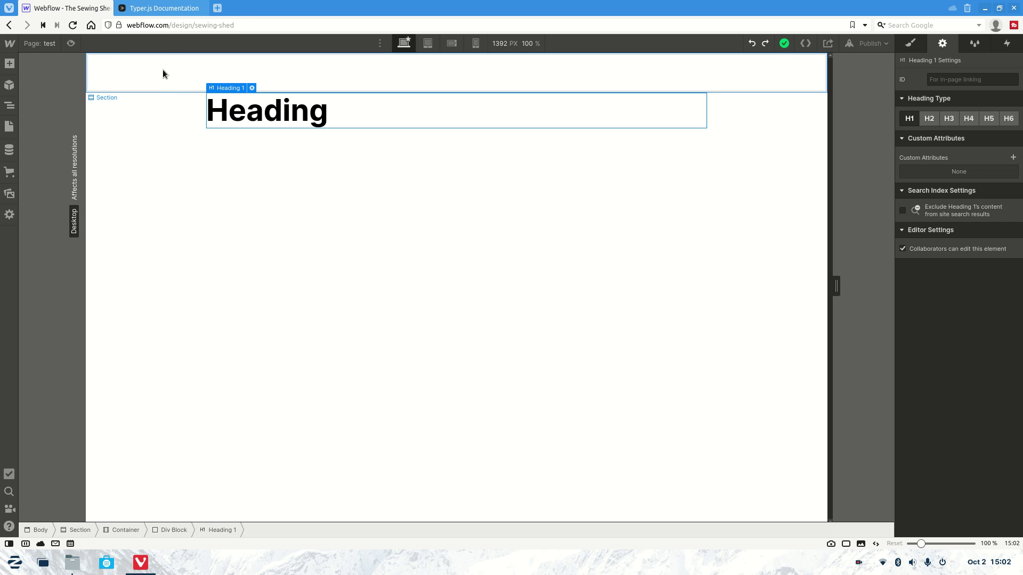
Check the Typer.js docs, then open the Navigator element tree in the designer.
{"action": "left_click", "coordinate": [155, 11]}
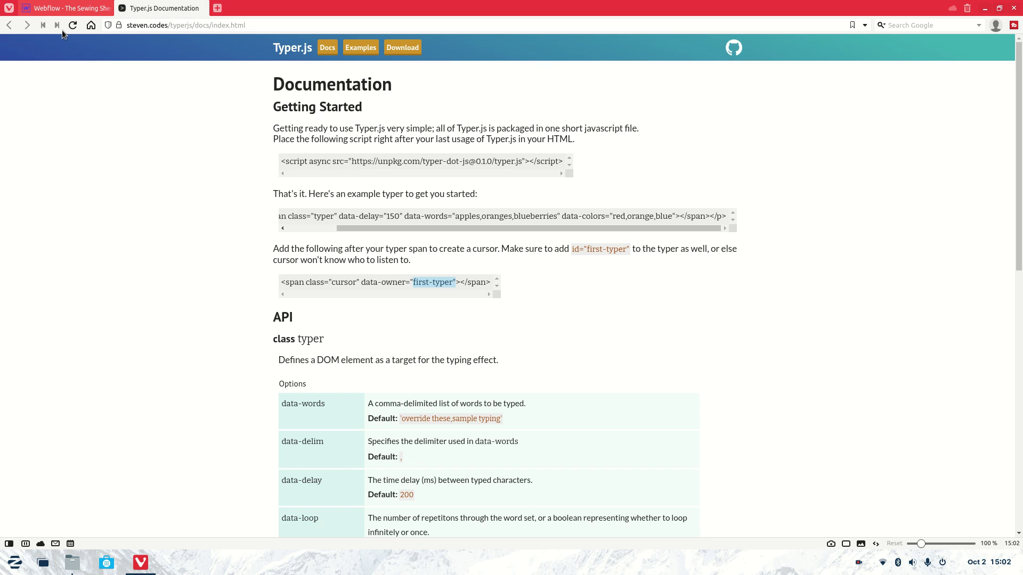
{"action": "left_click", "coordinate": [64, 9]}
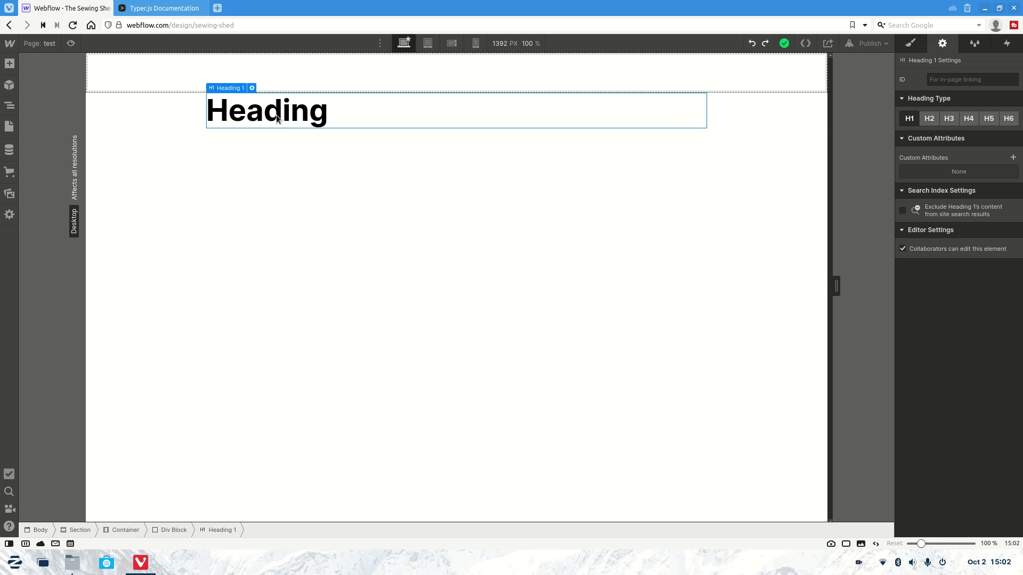
{"action": "double_click", "coordinate": [365, 120]}
{"action": "left_click_drag", "start_coordinate": [365, 121], "coordinate": [200, 103]}
{"action": "left_click", "coordinate": [134, 136]}
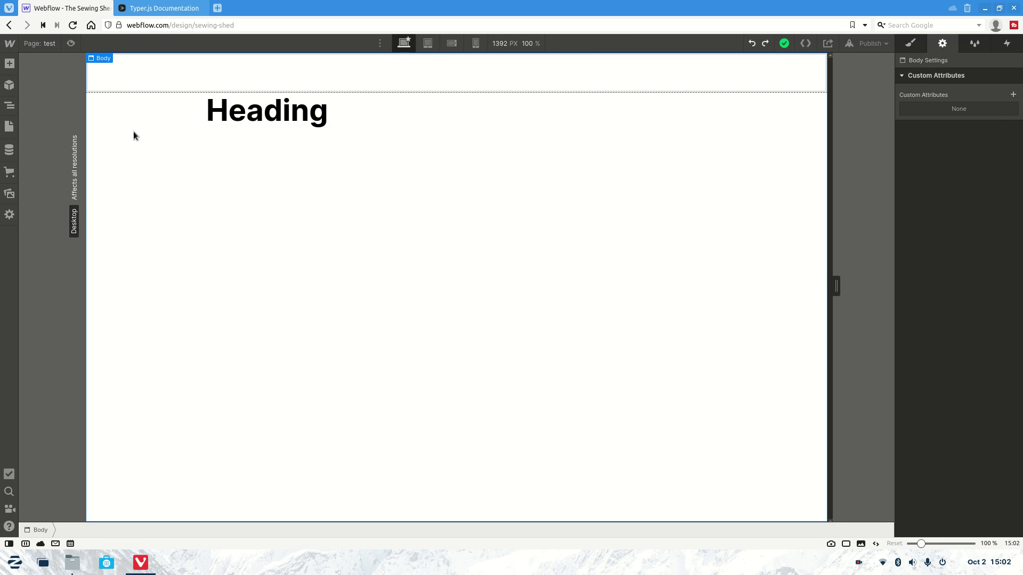
{"action": "left_click", "coordinate": [15, 106]}
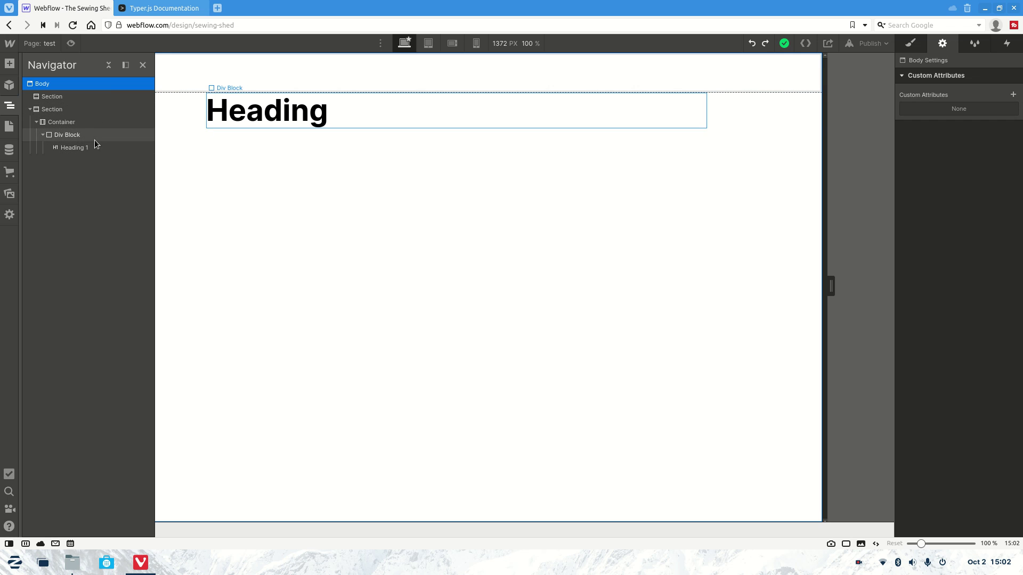
Replace the Heading 1 text with 'HI, Im a Webflow Developer'.
{"action": "left_click", "coordinate": [373, 120]}
{"action": "double_click", "coordinate": [374, 120]}
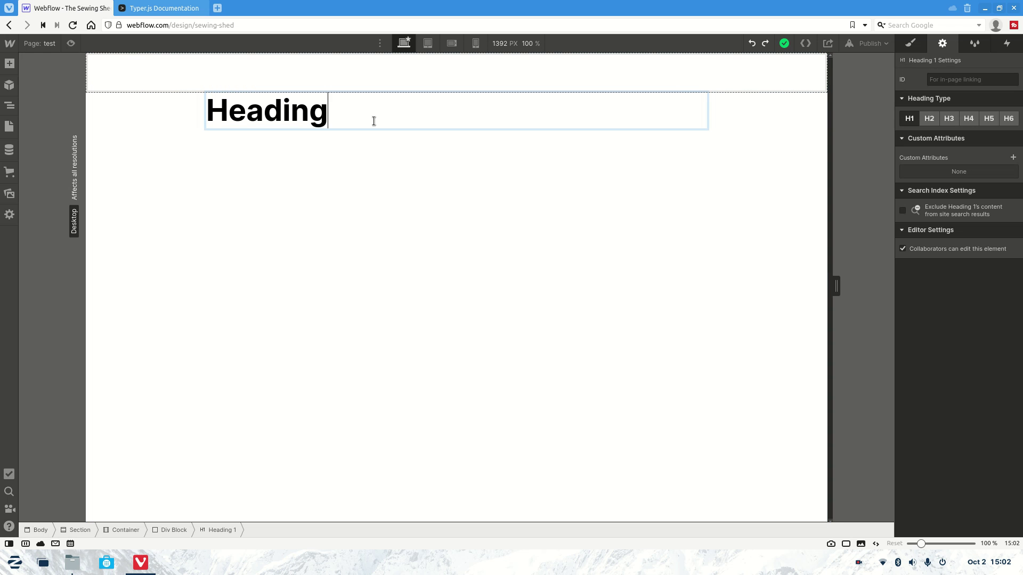
{"action": "left_click_drag", "start_coordinate": [374, 121], "coordinate": [200, 108]}
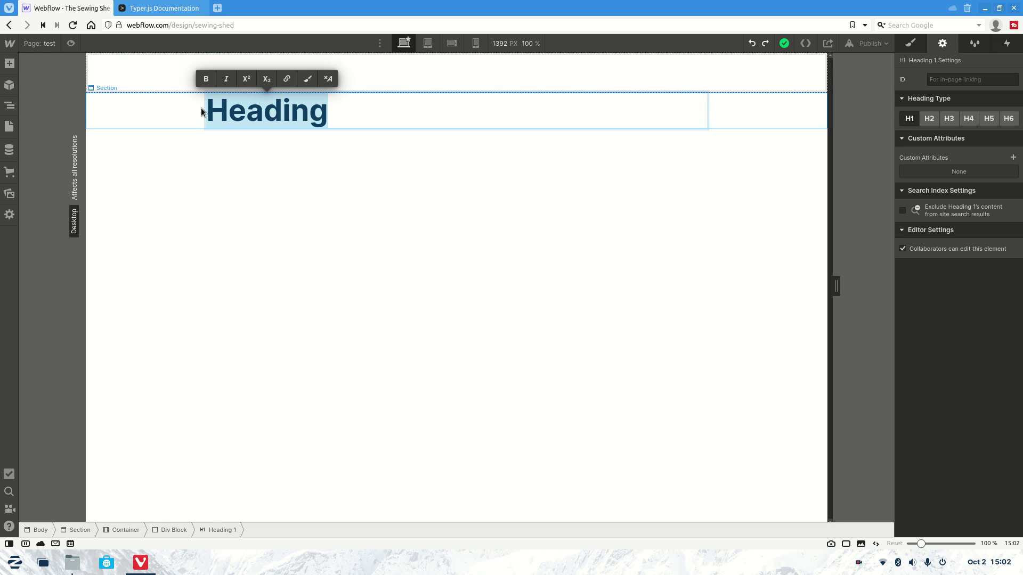
{"action": "type", "text": "HI, Im a Webflow Develop"}
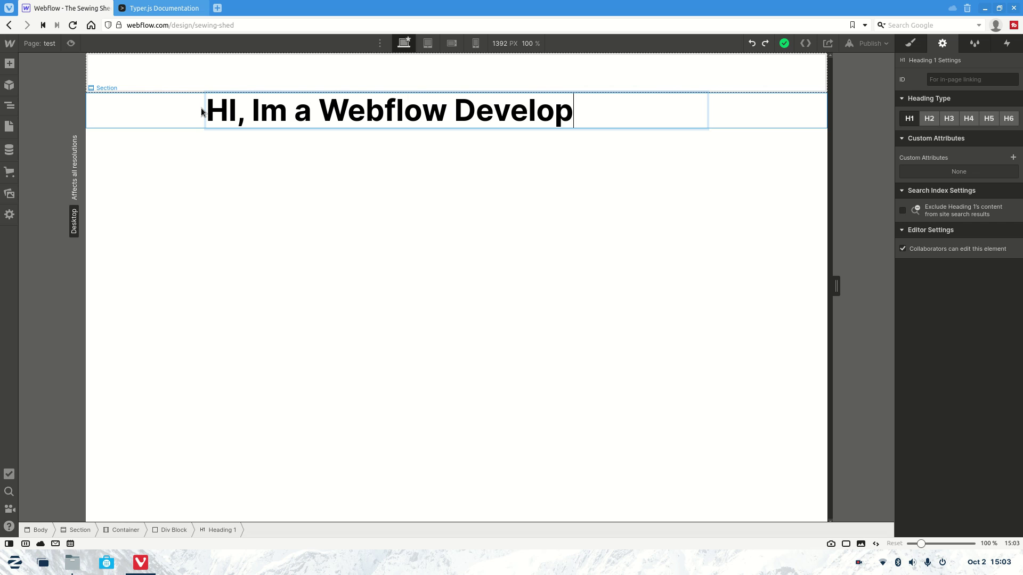
{"action": "type", "text": "er"}
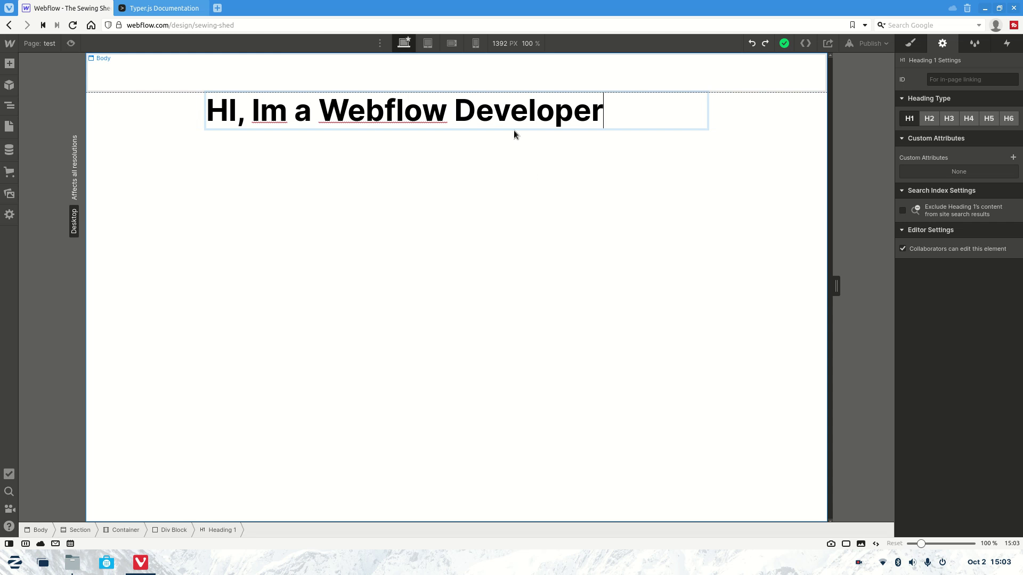
Wrap the word 'Developer' in its own text span.
{"action": "left_click_drag", "start_coordinate": [454, 109], "coordinate": [599, 113]}
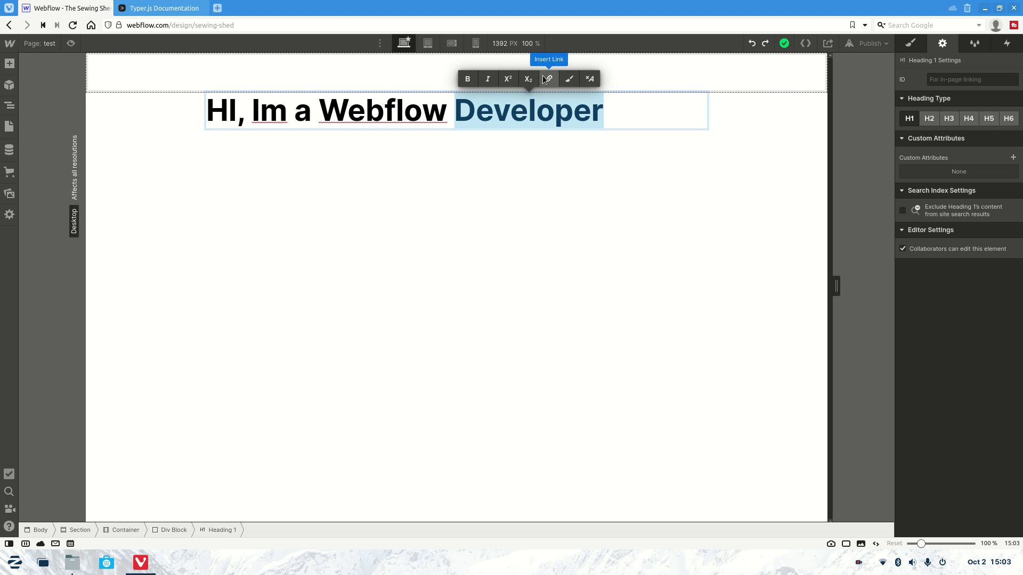
{"action": "left_click", "coordinate": [570, 79]}
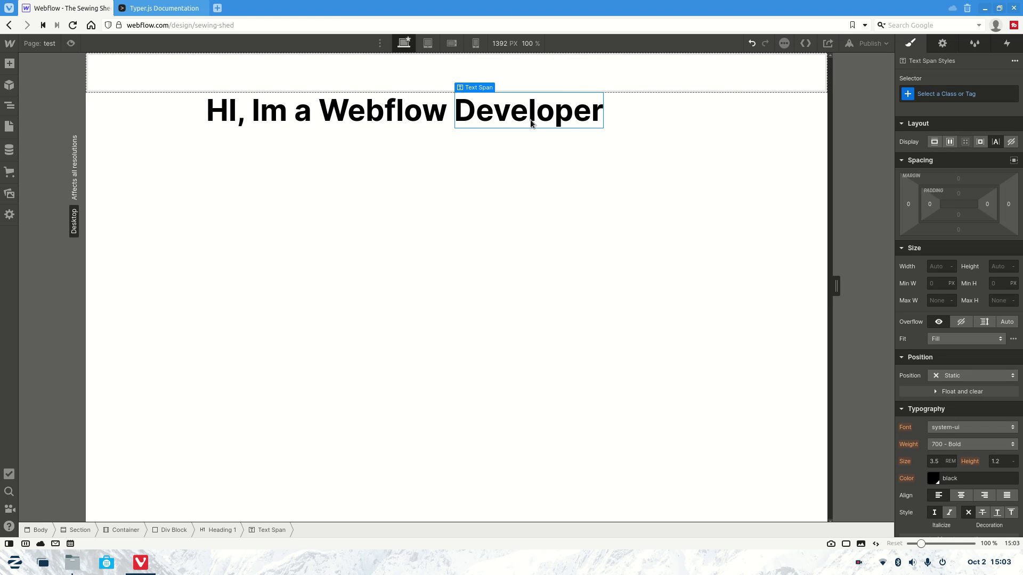
{"action": "left_click", "coordinate": [167, 5]}
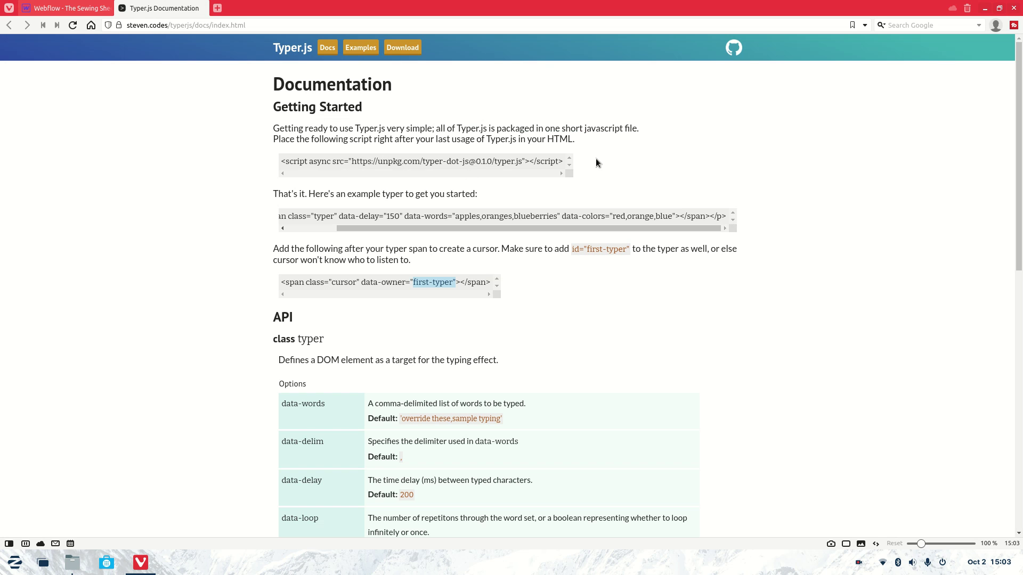
Copy the Typer.js script tag line from the documentation.
{"action": "mouse_move", "coordinate": [564, 162]}
{"action": "left_mouse_down"}
{"action": "mouse_move", "coordinate": [256, 159]}
{"action": "mouse_move", "coordinate": [554, 160]}
{"action": "mouse_move", "coordinate": [566, 169]}
{"action": "left_mouse_up"}
{"action": "left_click", "coordinate": [293, 160]}
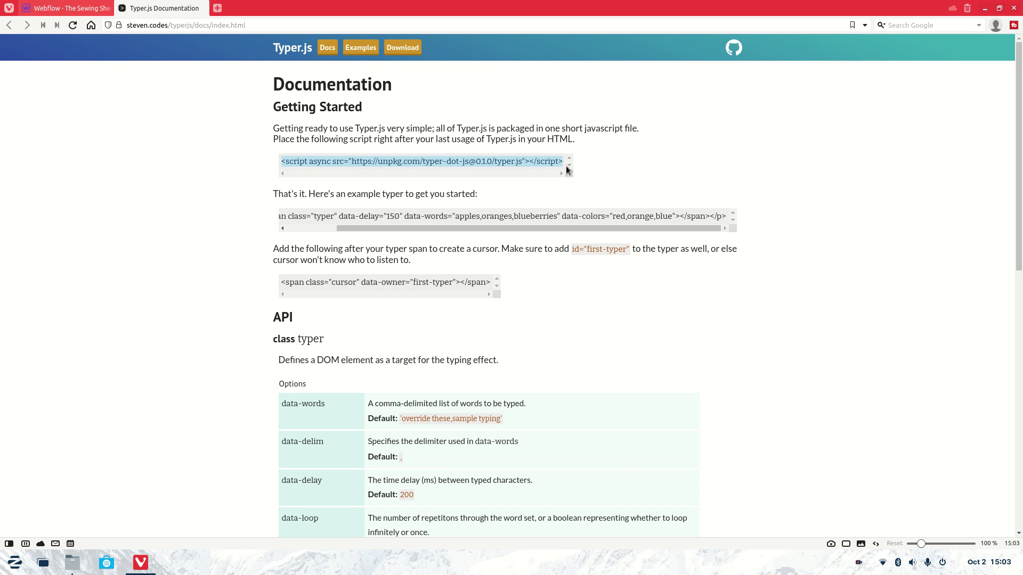
{"action": "left_click", "coordinate": [66, 8]}
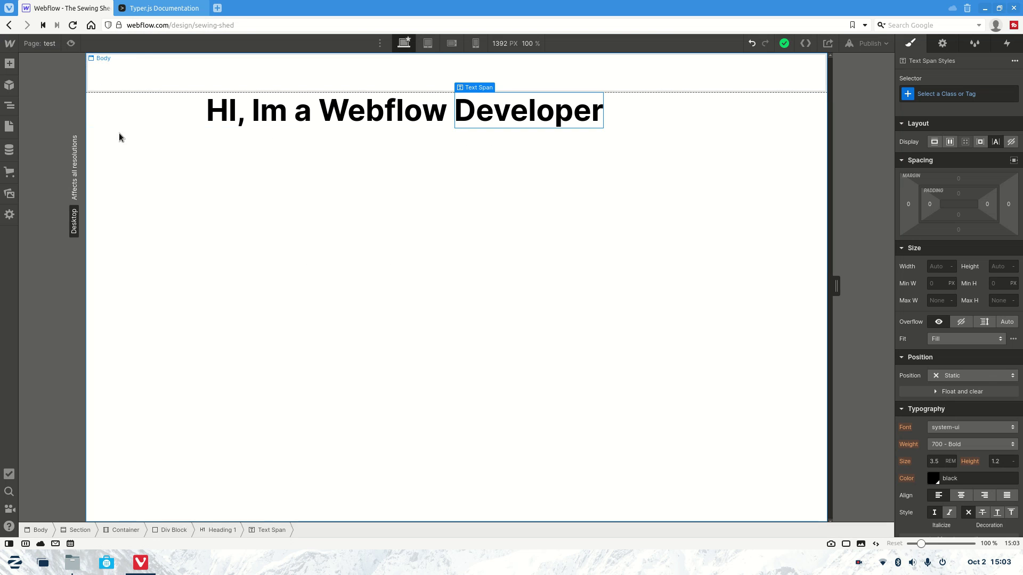
Paste the script into the test page's Before </body> custom code and save the settings.
{"action": "left_click", "coordinate": [17, 129]}
{"action": "left_click", "coordinate": [146, 177]}
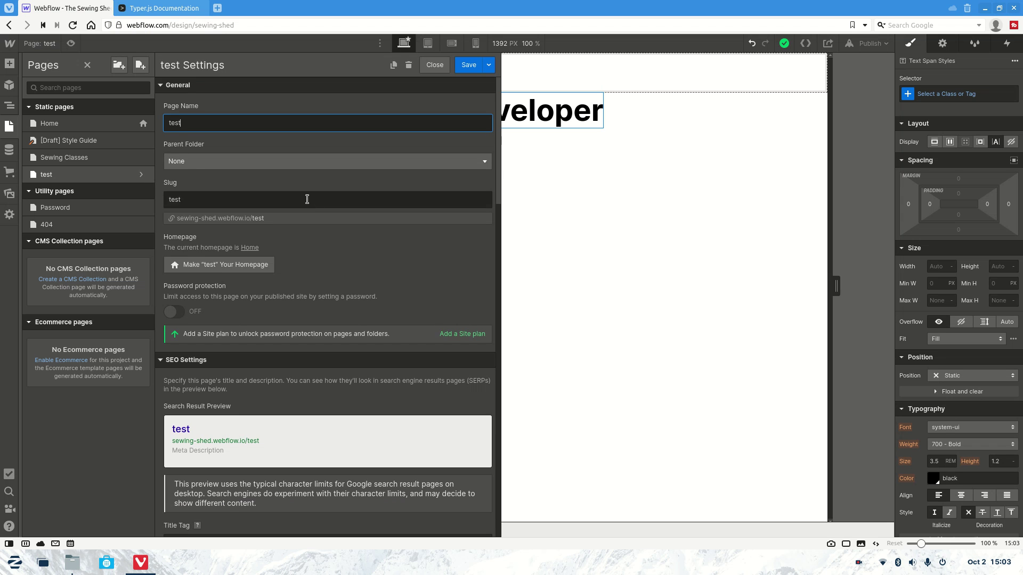
{"action": "scroll", "coordinate": [336, 254], "scroll_direction": "down", "scroll_amount": 10}
{"action": "left_click", "coordinate": [255, 294]}
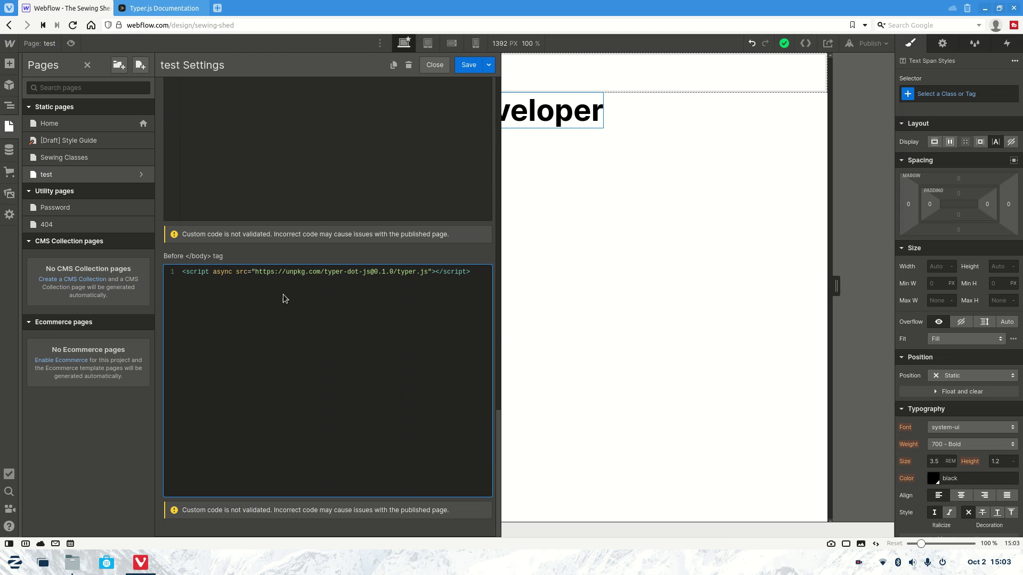
{"action": "left_click", "coordinate": [469, 64]}
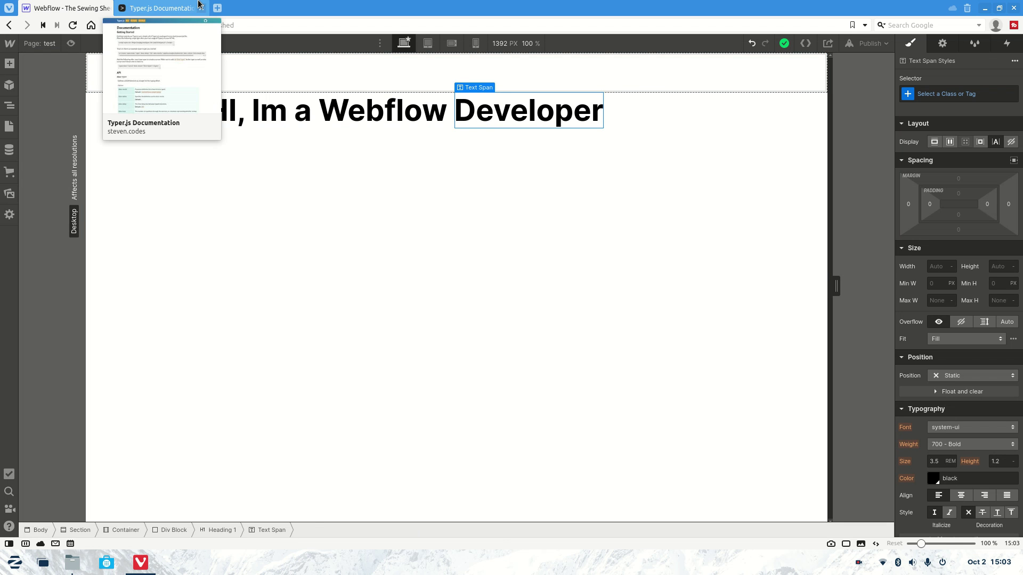
Apply a new class 'typer', copied from the docs example, to the Developer span.
{"action": "left_click", "coordinate": [171, 8]}
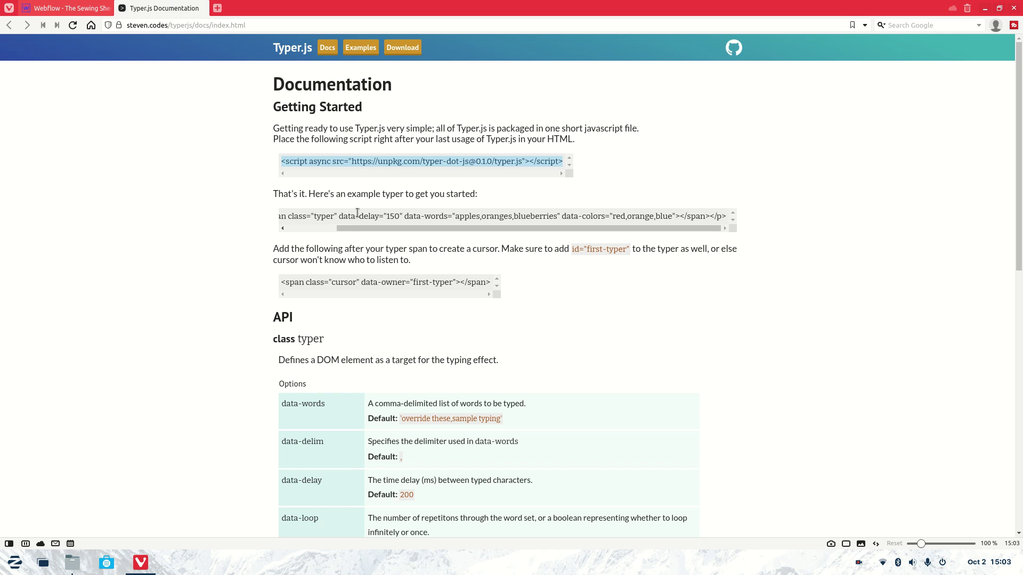
{"action": "left_click_drag", "start_coordinate": [349, 228], "coordinate": [298, 229]}
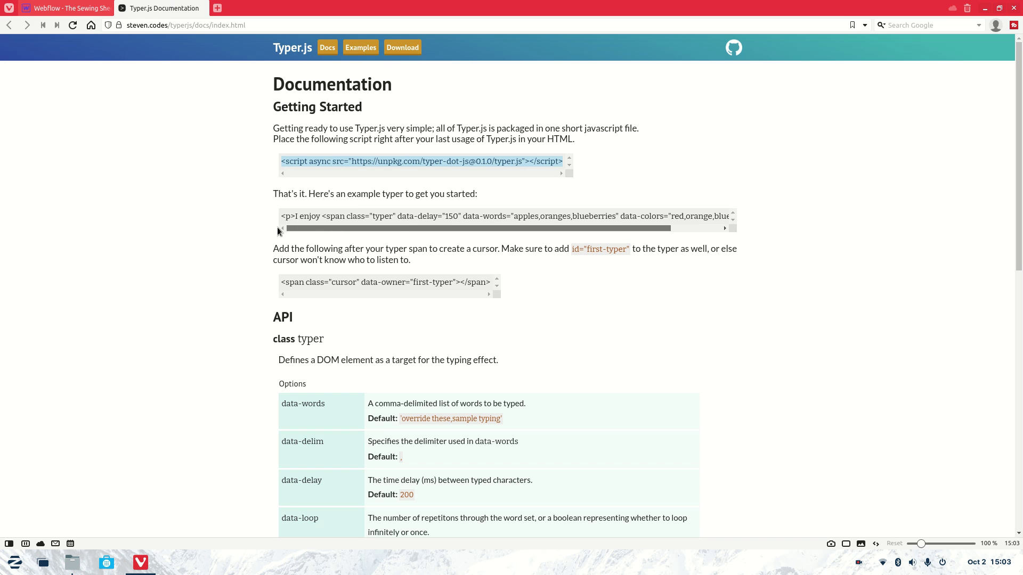
{"action": "double_click", "coordinate": [391, 218]}
{"action": "key", "text": "ctrl+c"}
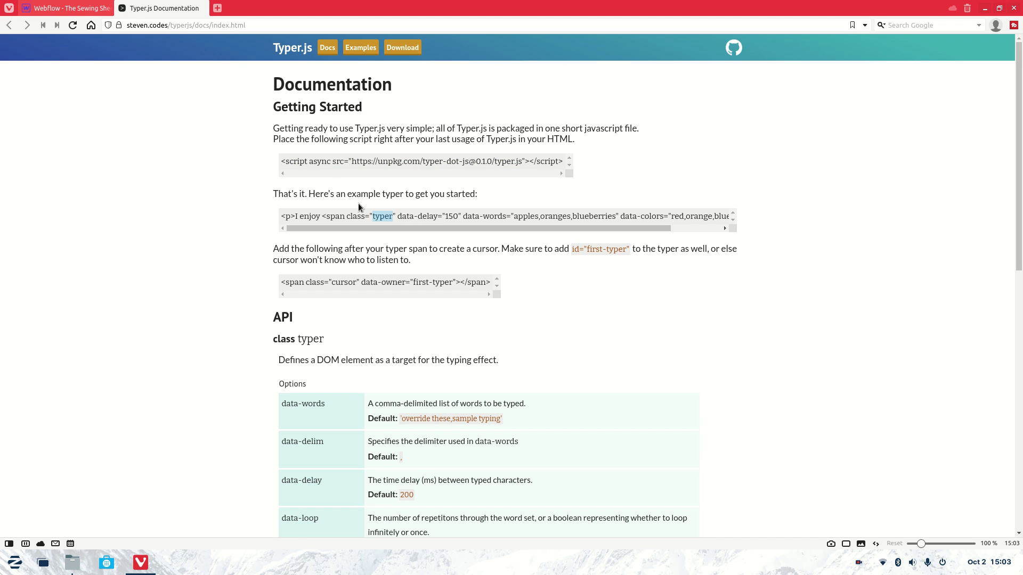
{"action": "left_click", "coordinate": [69, 8]}
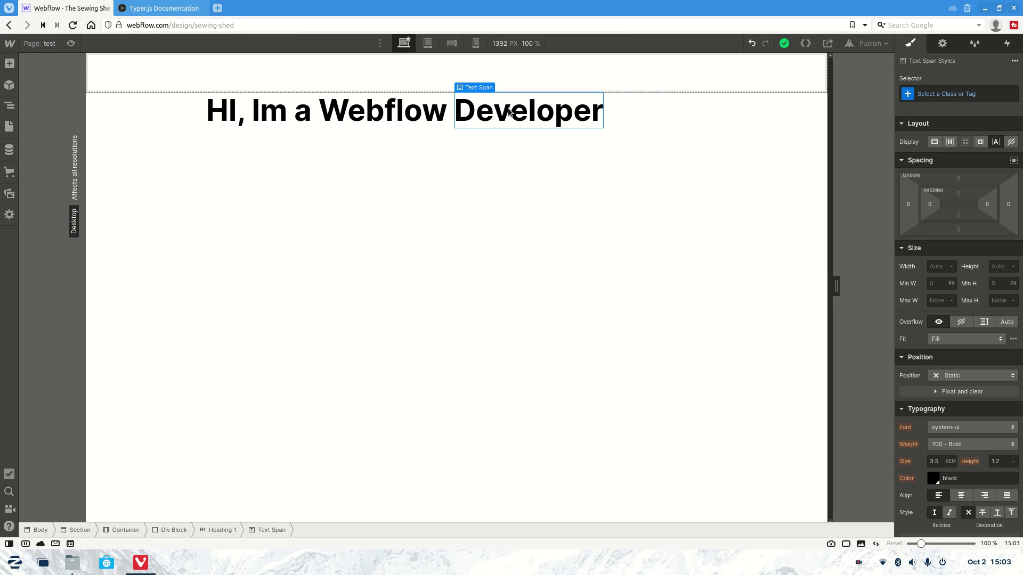
{"action": "left_click", "coordinate": [944, 94]}
{"action": "key", "text": "ctrl+v"}
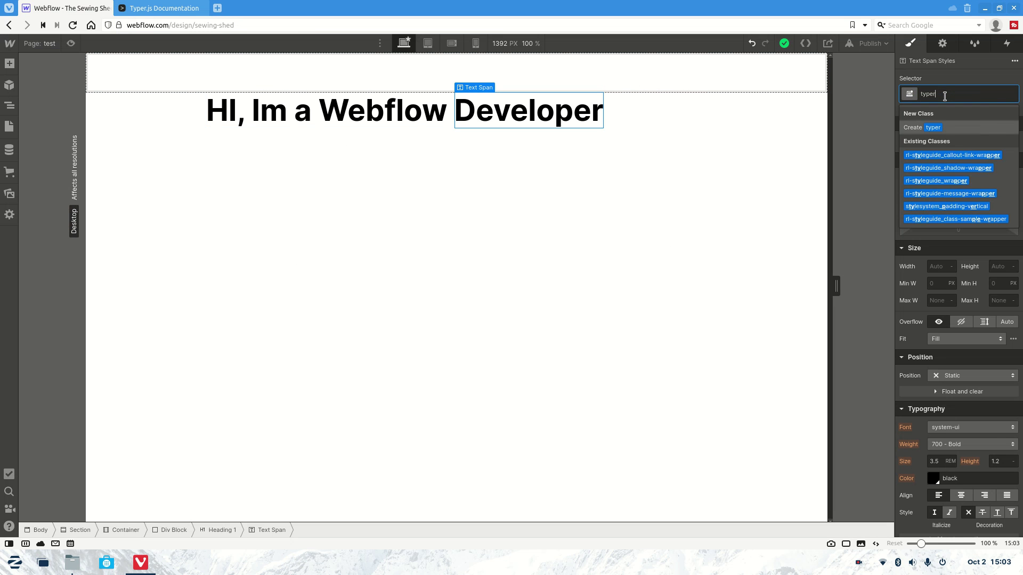
{"action": "key", "text": "Return"}
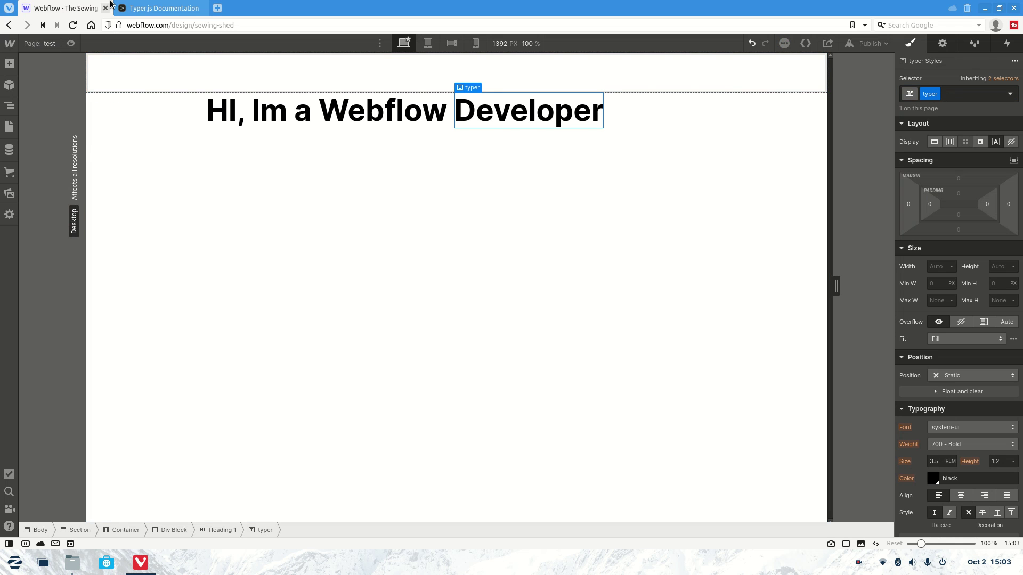
{"action": "left_click", "coordinate": [160, 8]}
{"action": "left_click_drag", "start_coordinate": [442, 216], "coordinate": [400, 214]}
{"action": "key", "text": "ctrl+c"}
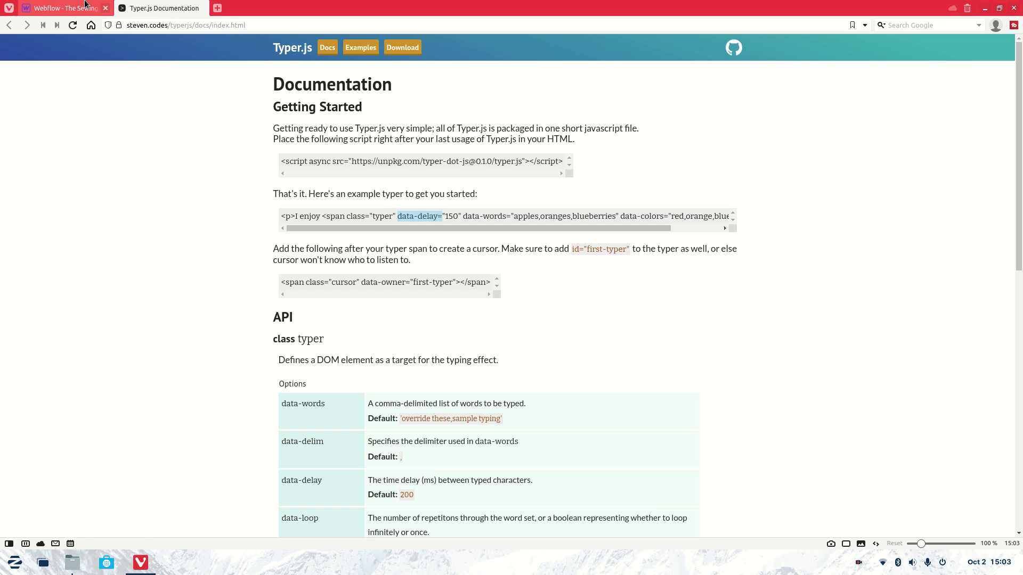
Add a custom attribute data-delay with value 150 to the typer span.
{"action": "left_click", "coordinate": [69, 8]}
{"action": "left_click", "coordinate": [941, 45]}
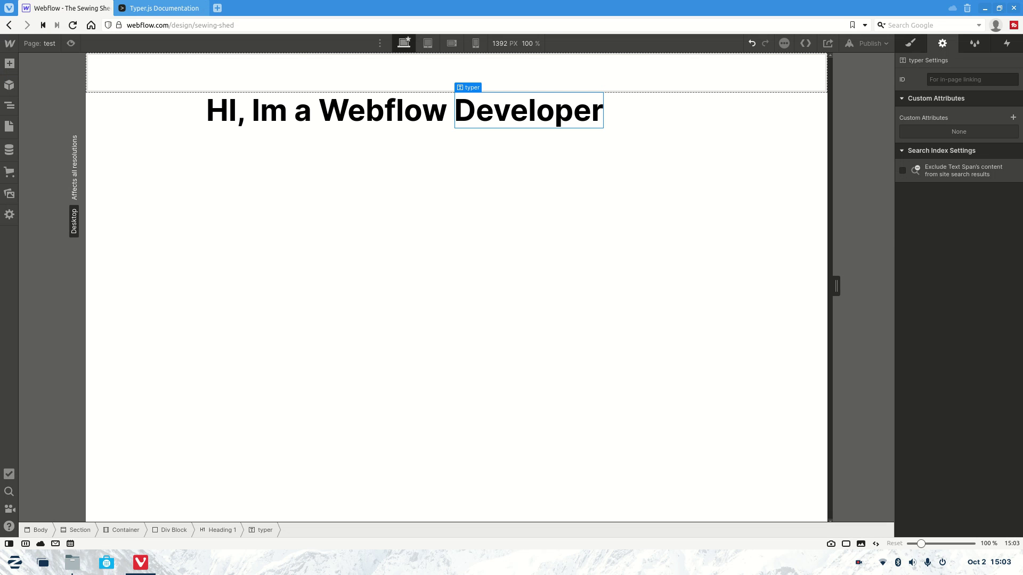
{"action": "left_click", "coordinate": [1012, 118]}
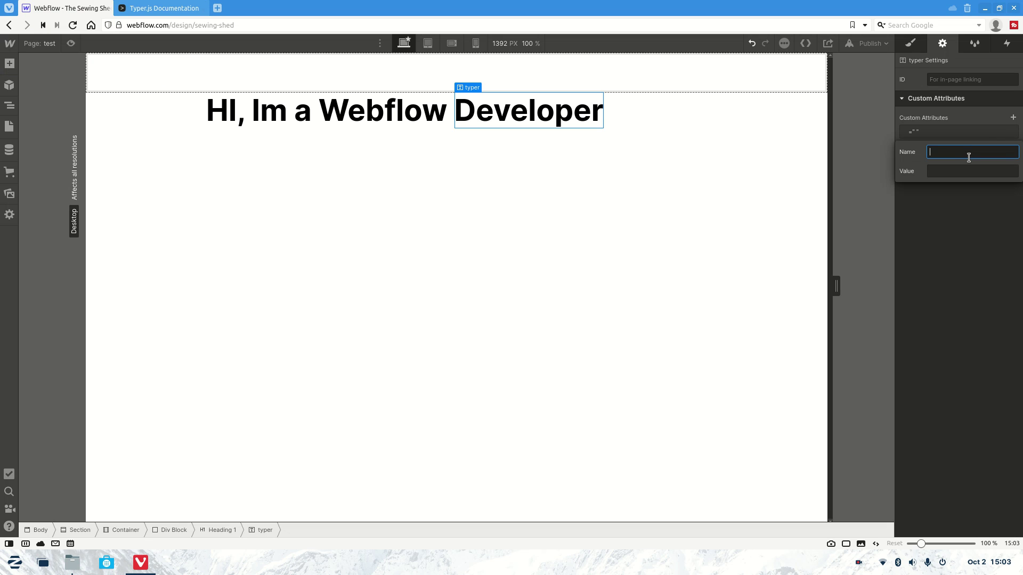
{"action": "key", "text": "ctrl+v"}
{"action": "key", "text": "BackSpace"}
{"action": "left_click", "coordinate": [959, 171]}
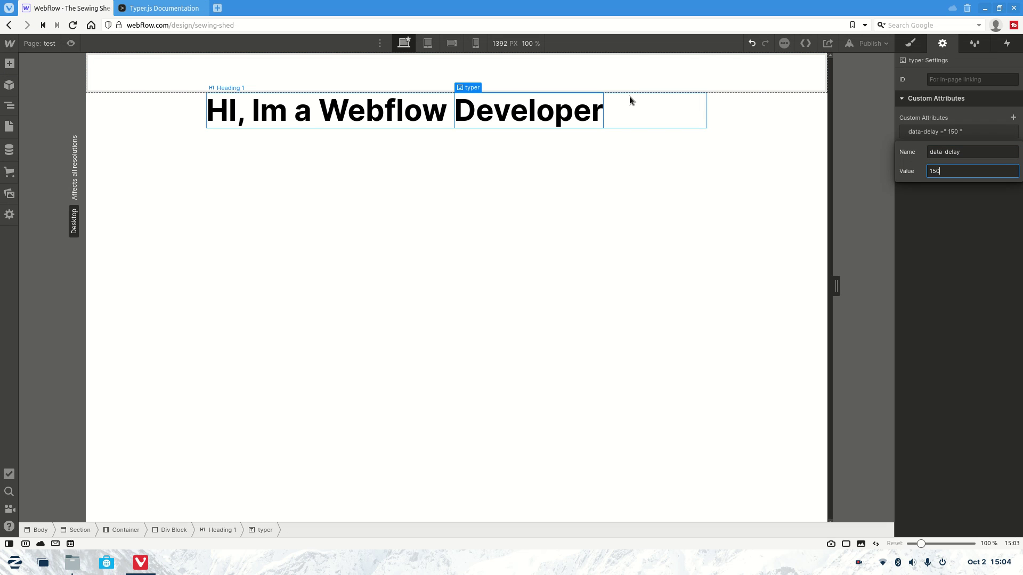
{"action": "key", "text": "Return"}
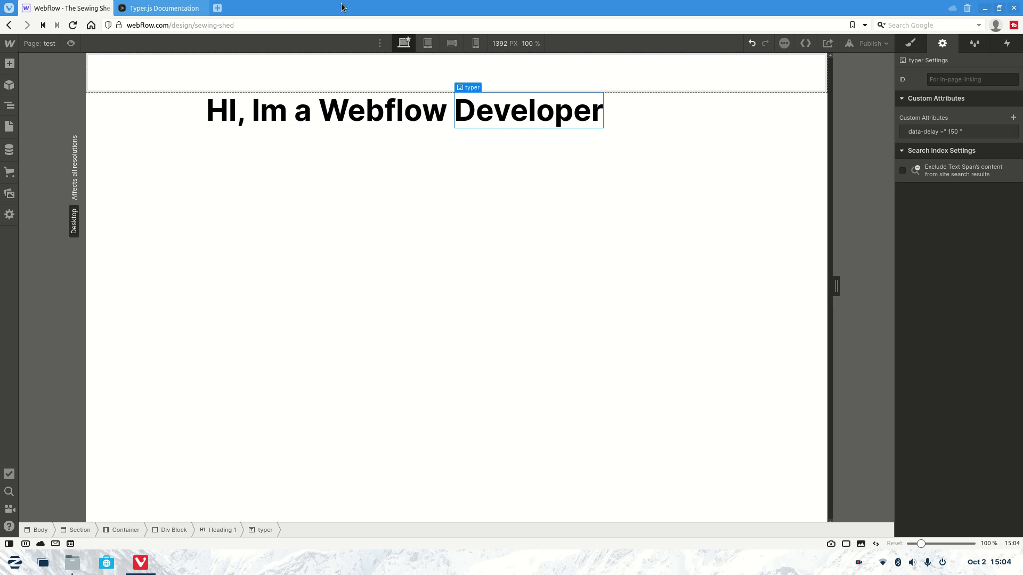
Add a custom attribute data-words with value designer,expert,developer to the typer span.
{"action": "left_click", "coordinate": [163, 8]}
{"action": "left_click_drag", "start_coordinate": [490, 226], "coordinate": [446, 220]}
{"action": "left_click", "coordinate": [486, 216]}
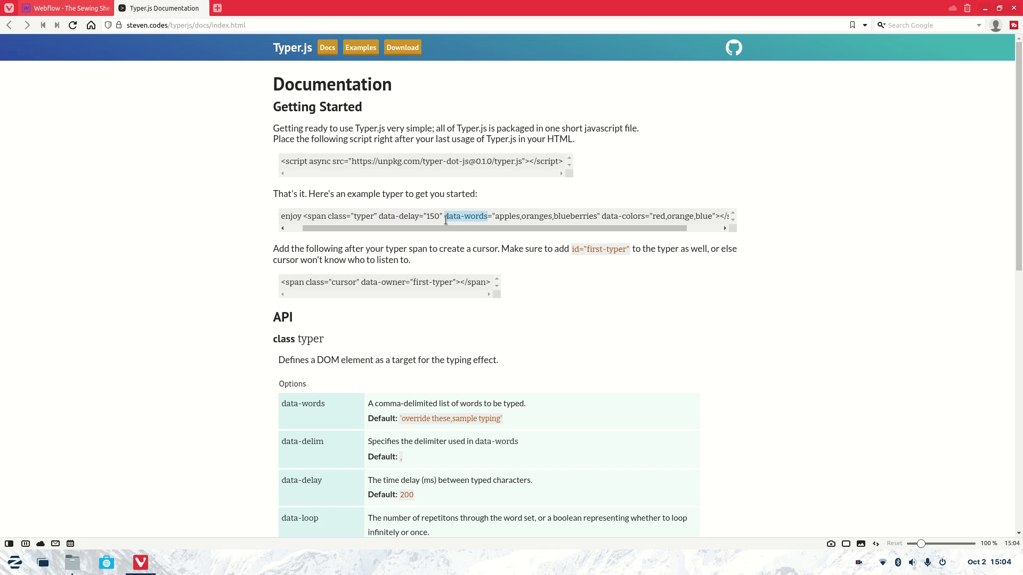
{"action": "left_click", "coordinate": [69, 7]}
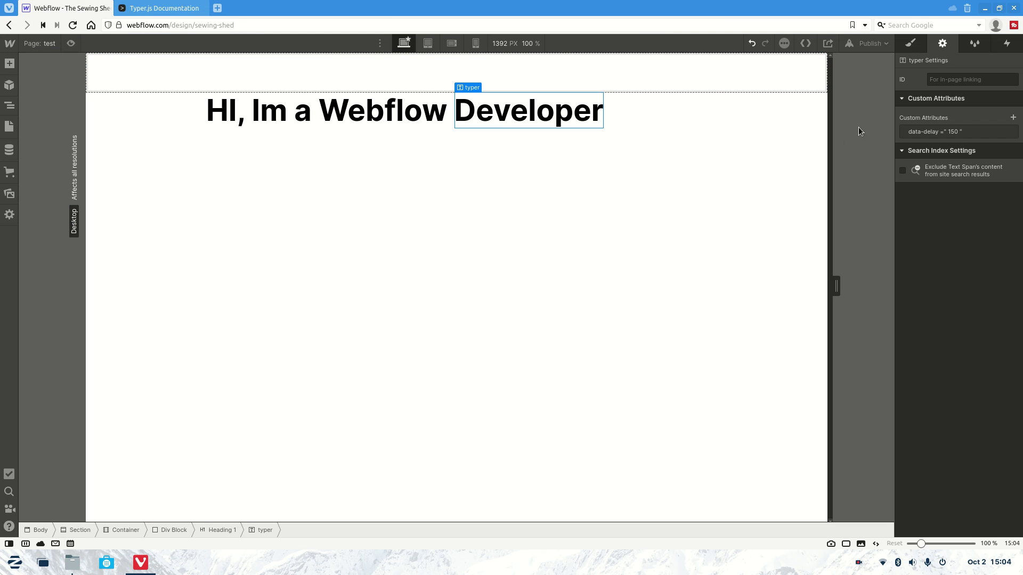
{"action": "left_click", "coordinate": [1013, 117]}
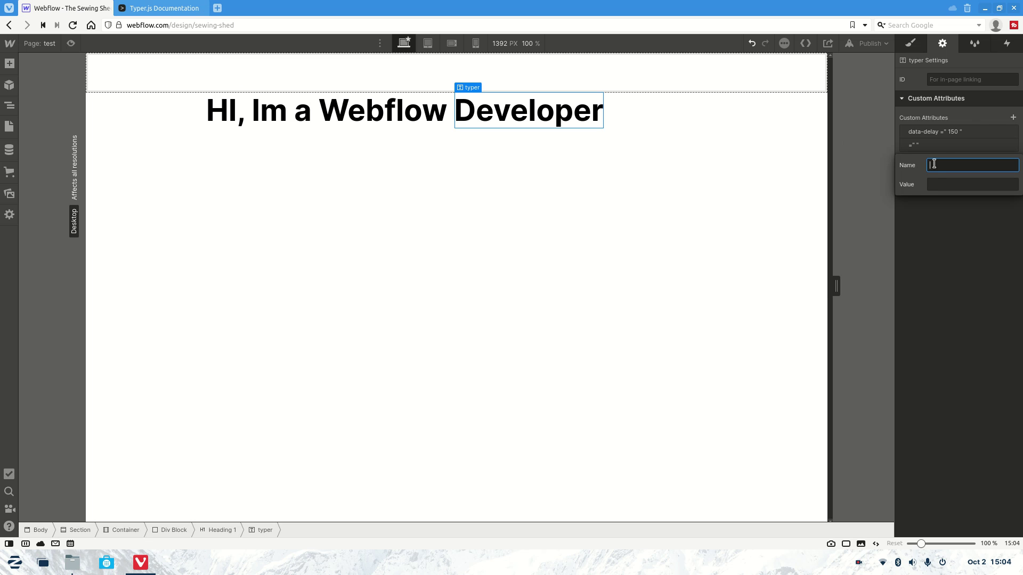
{"action": "type", "text": "data-words"}
{"action": "left_click", "coordinate": [948, 185]}
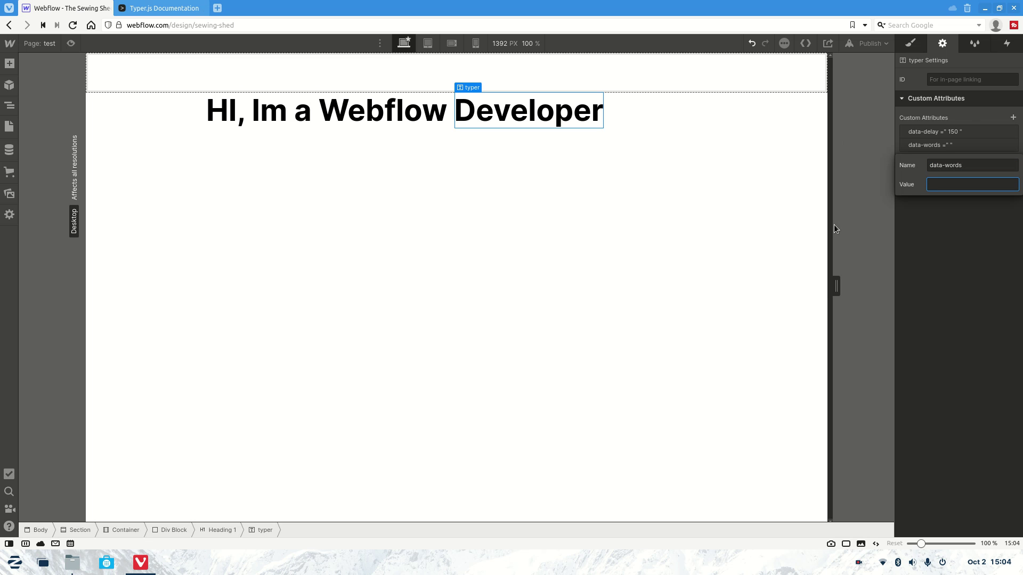
{"action": "type", "text": "designer,expert,develo"}
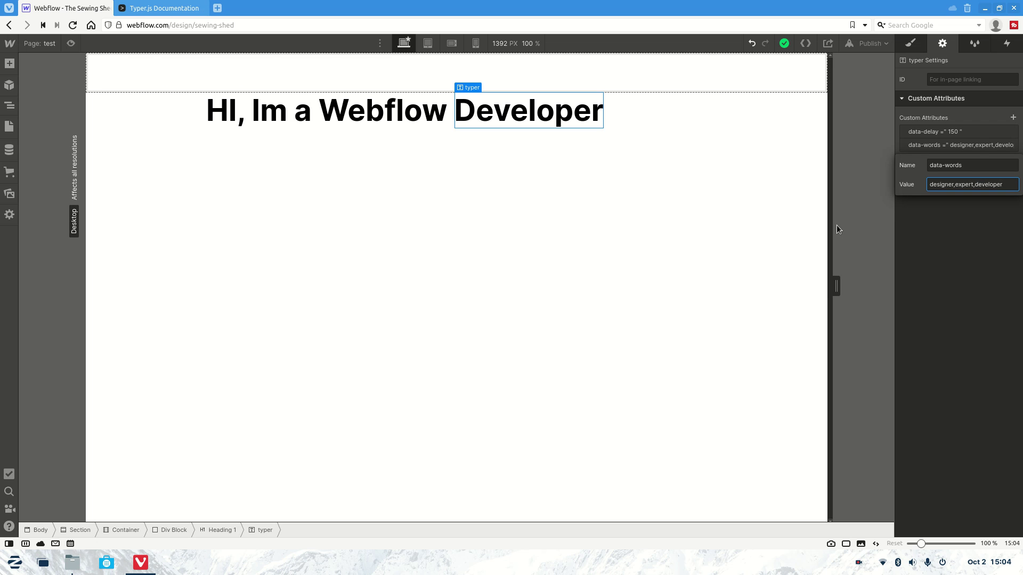
{"action": "type", "text": "per"}
{"action": "key", "text": "Return"}
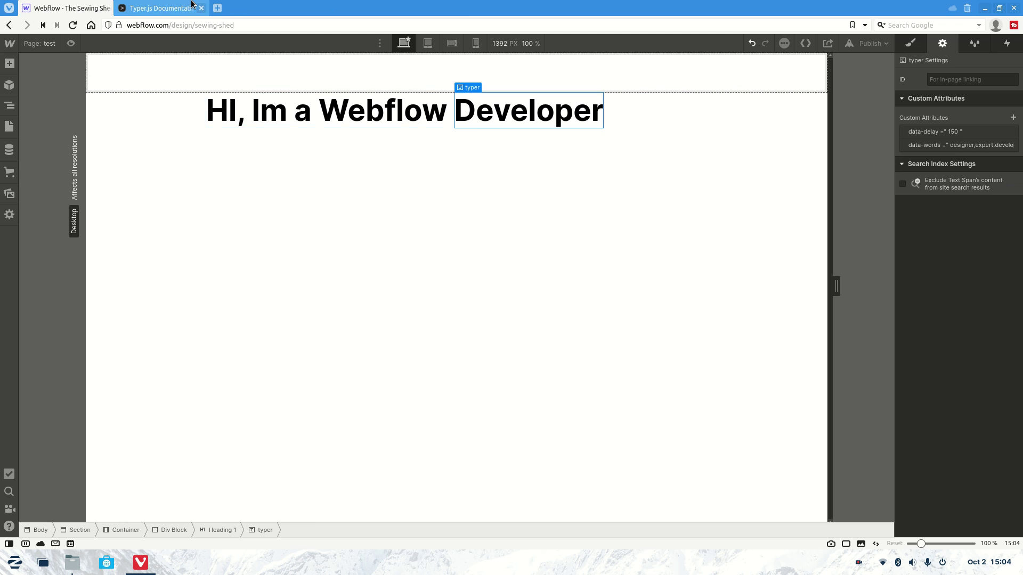
Scroll sideways through the Typer.js docs example code.
{"action": "left_click", "coordinate": [159, 8]}
{"action": "scroll", "coordinate": [498, 224], "scroll_direction": "right", "scroll_amount": 3}
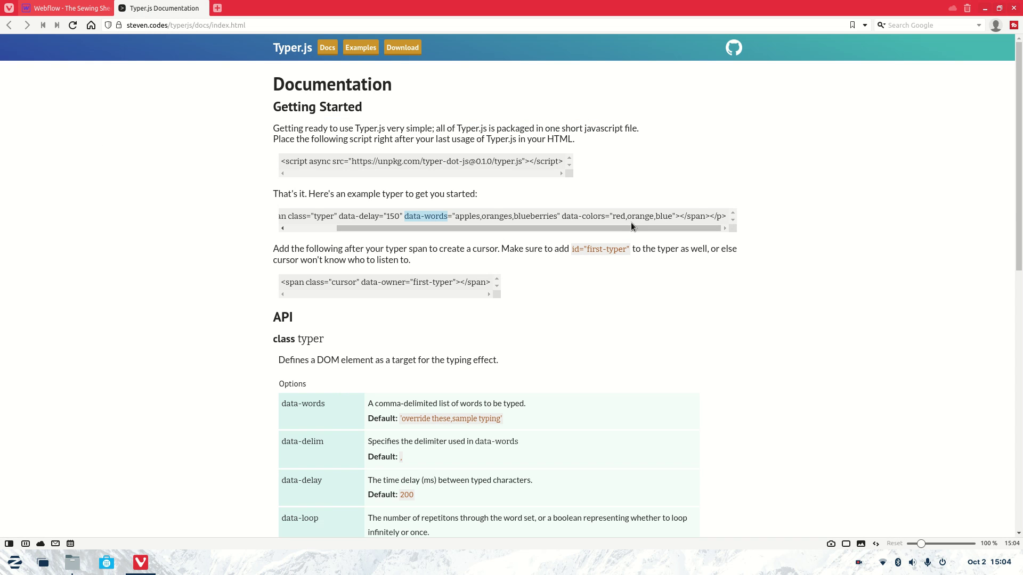
{"action": "scroll", "coordinate": [628, 227], "scroll_direction": "left", "scroll_amount": 3}
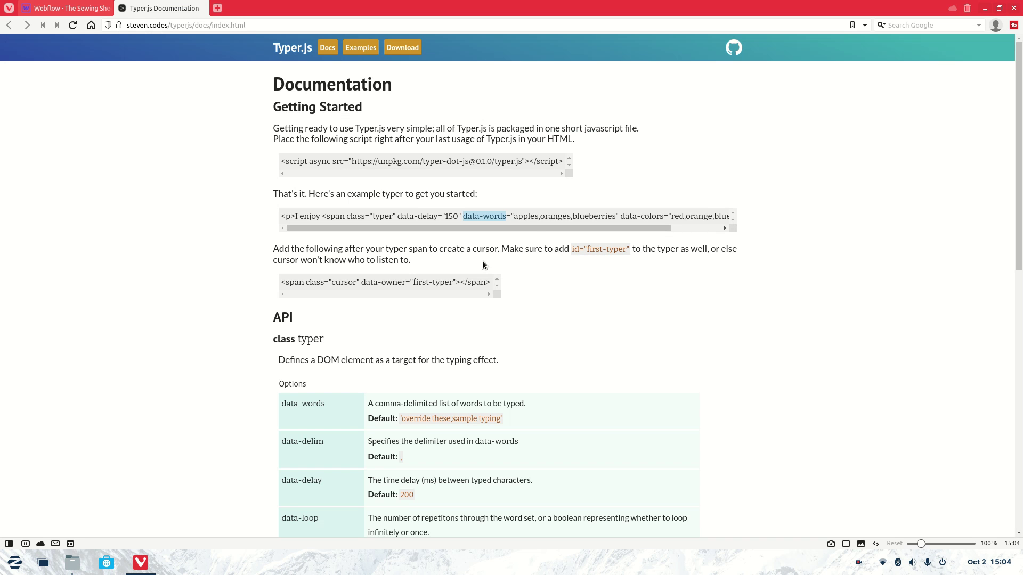
{"action": "left_click", "coordinate": [69, 8]}
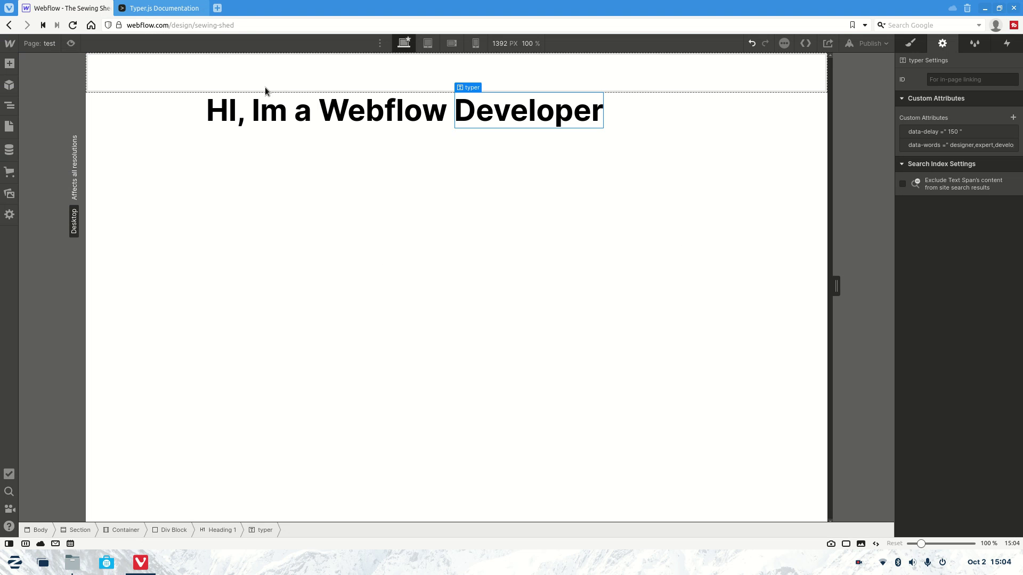
Wrap the trailing space after 'Developer' in a new text span.
{"action": "double_click", "coordinate": [606, 123]}
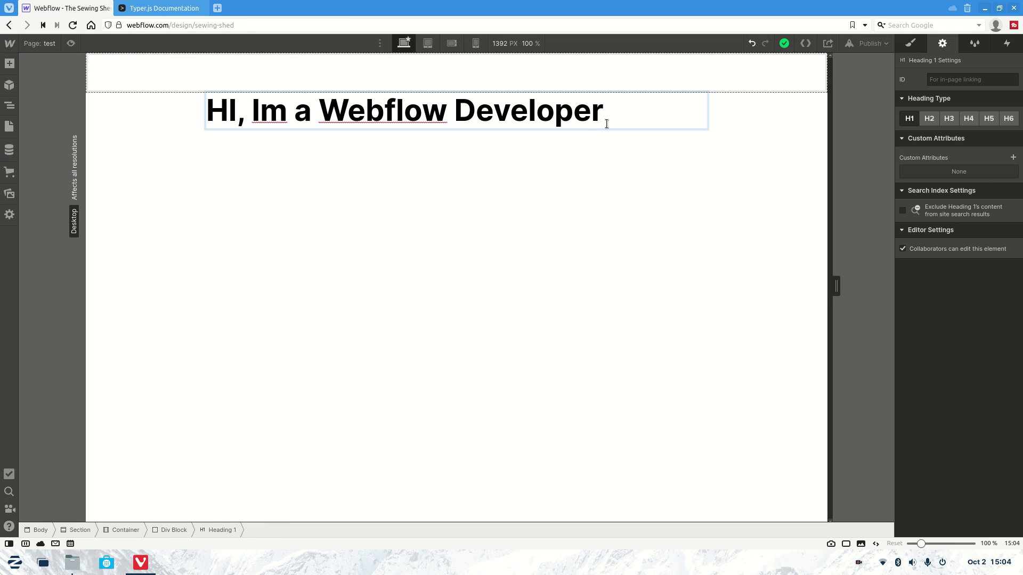
{"action": "left_click_drag", "start_coordinate": [604, 114], "coordinate": [611, 110]}
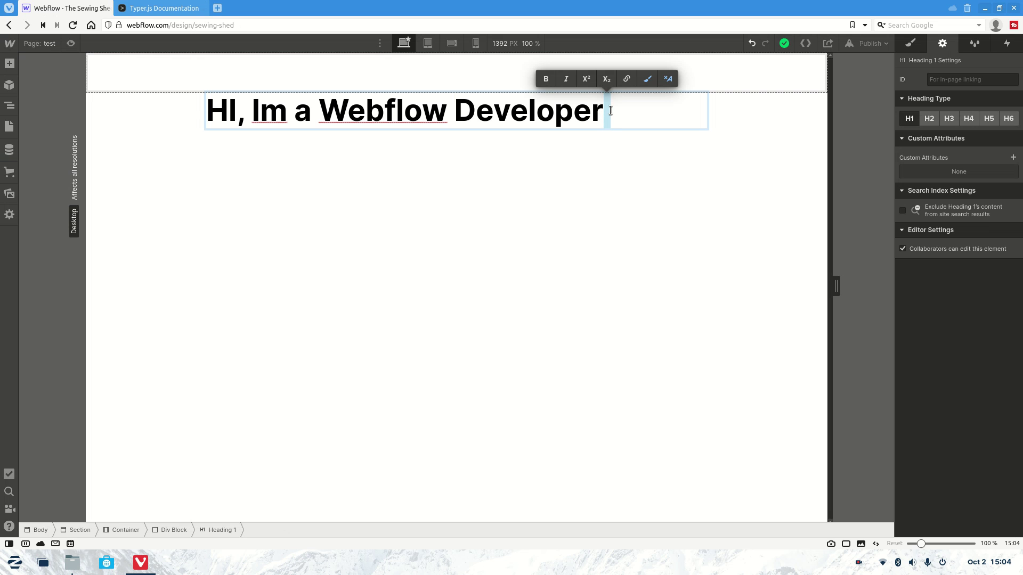
{"action": "left_click", "coordinate": [647, 81]}
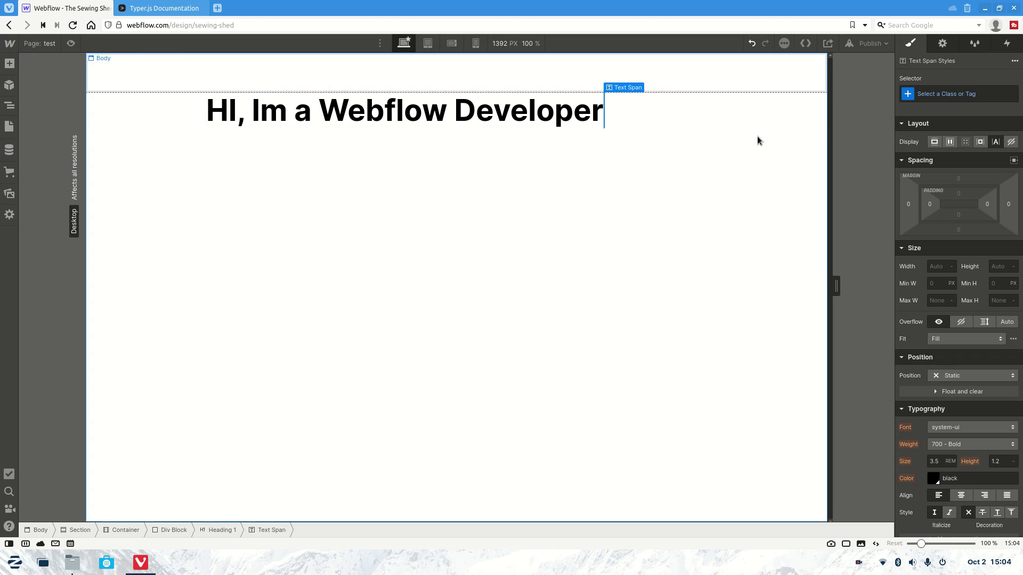
Give the new text span a 'cursor' class, as in the docs example.
{"action": "left_click", "coordinate": [160, 8]}
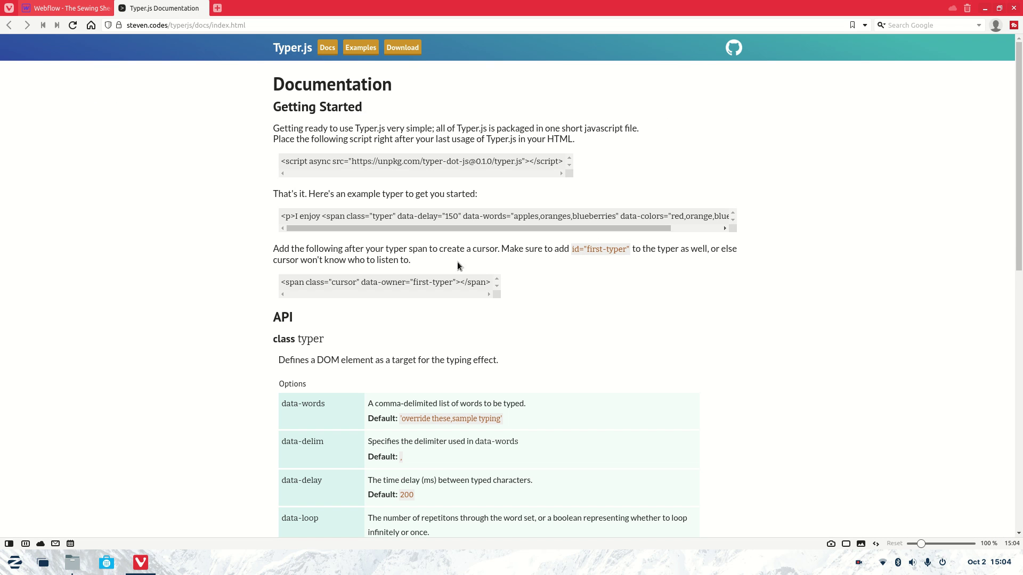
{"action": "left_click_drag", "start_coordinate": [356, 281], "coordinate": [334, 280]}
{"action": "left_click", "coordinate": [66, 8]}
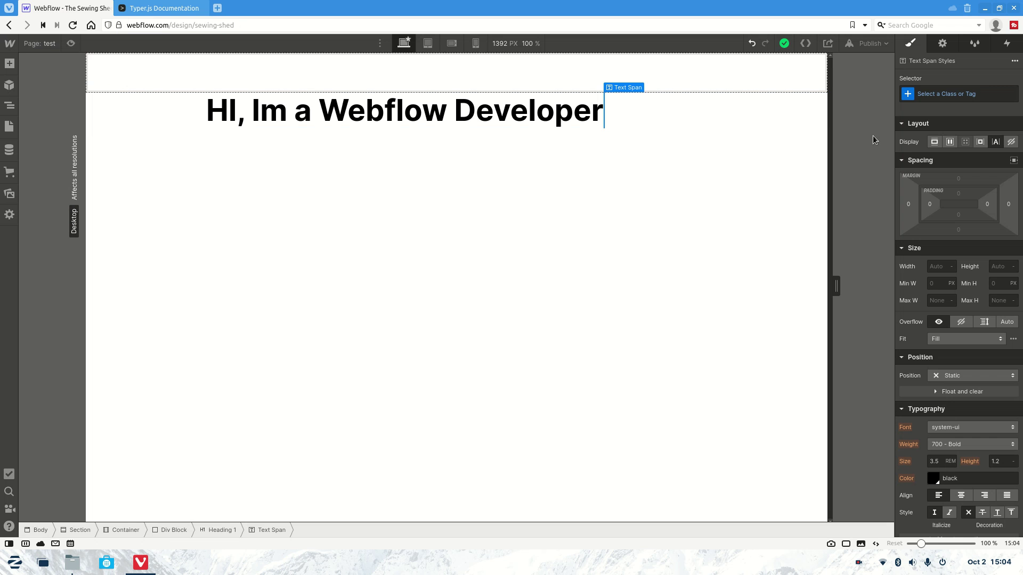
{"action": "left_click", "coordinate": [931, 102]}
{"action": "type", "text": "cursor"}
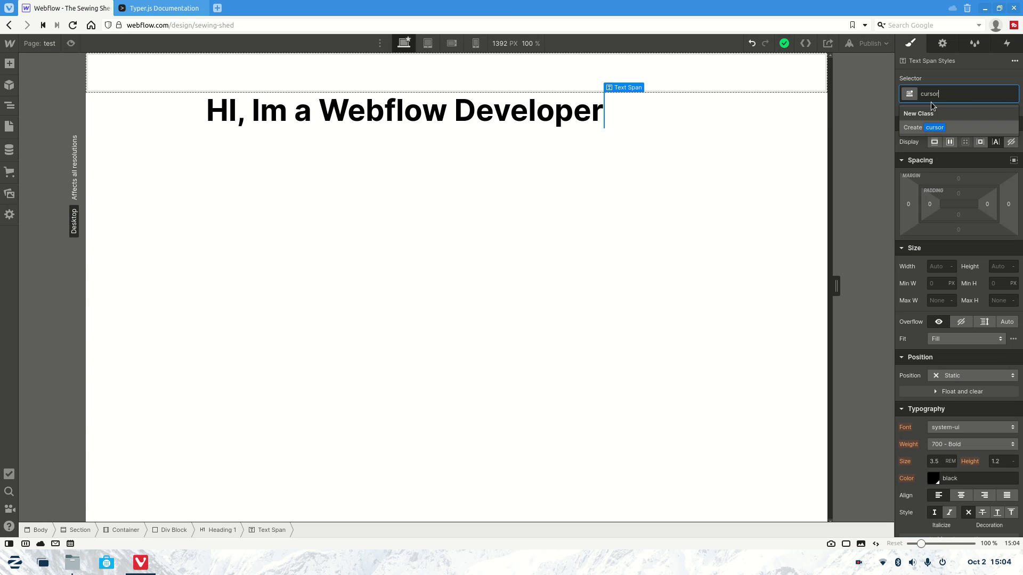
{"action": "key", "text": "Return"}
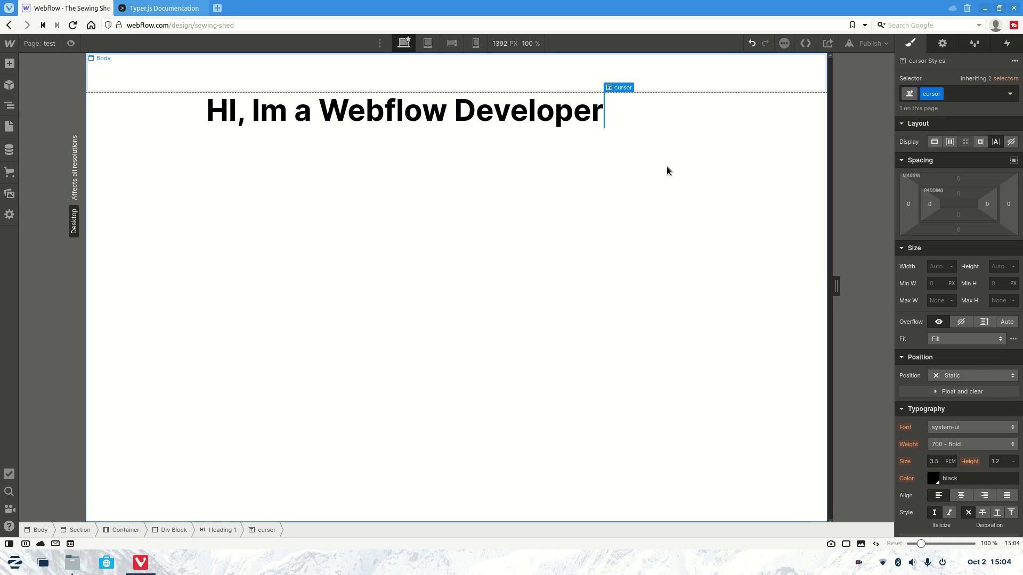
Set the cursor span's element ID to first-typer, copied from the docs.
{"action": "left_click", "coordinate": [159, 8]}
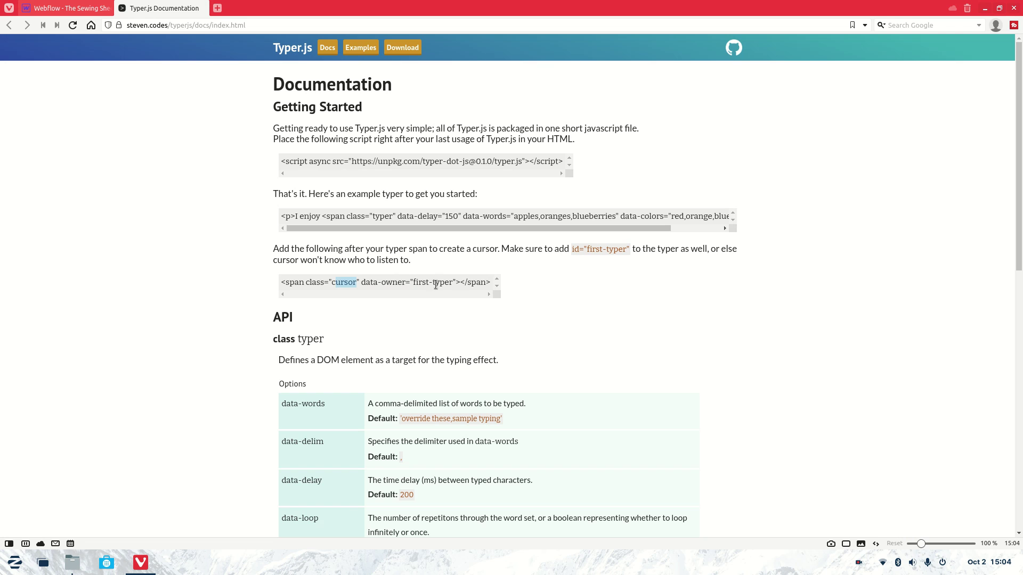
{"action": "left_click_drag", "start_coordinate": [625, 246], "coordinate": [588, 251]}
{"action": "key", "text": "ctrl+c"}
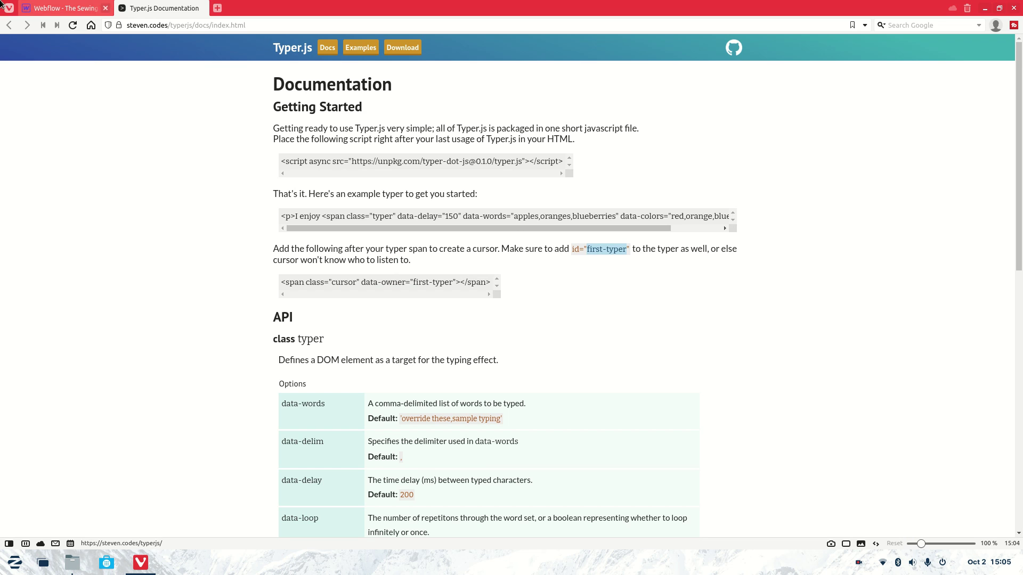
{"action": "left_click", "coordinate": [71, 7]}
{"action": "left_click", "coordinate": [939, 46]}
{"action": "left_click", "coordinate": [955, 79]}
{"action": "key", "text": "ctrl+v"}
{"action": "left_click", "coordinate": [973, 258]}
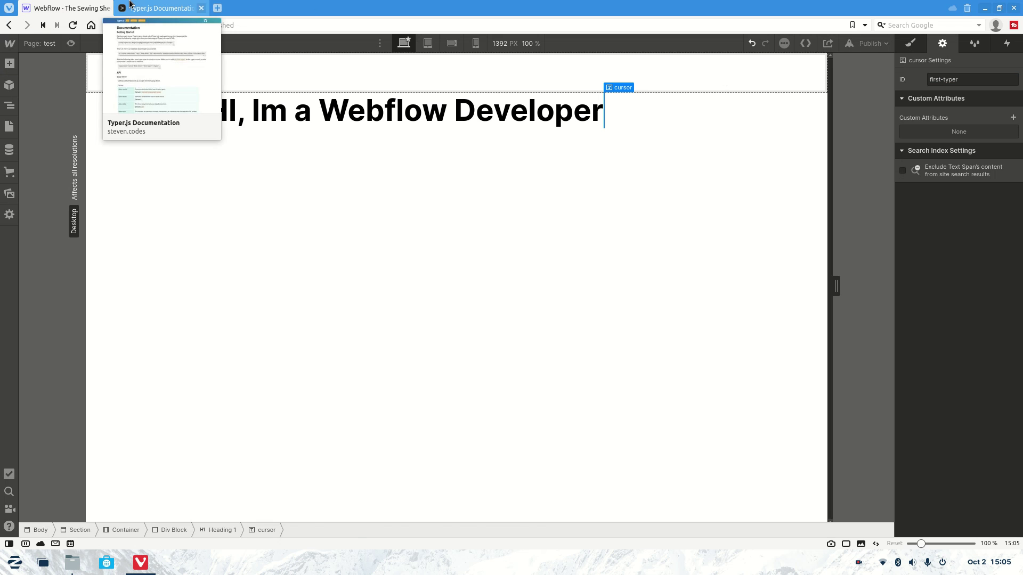
{"action": "left_click", "coordinate": [160, 8]}
{"action": "left_click_drag", "start_coordinate": [405, 283], "coordinate": [361, 283]}
{"action": "key", "text": "ctrl+c"}
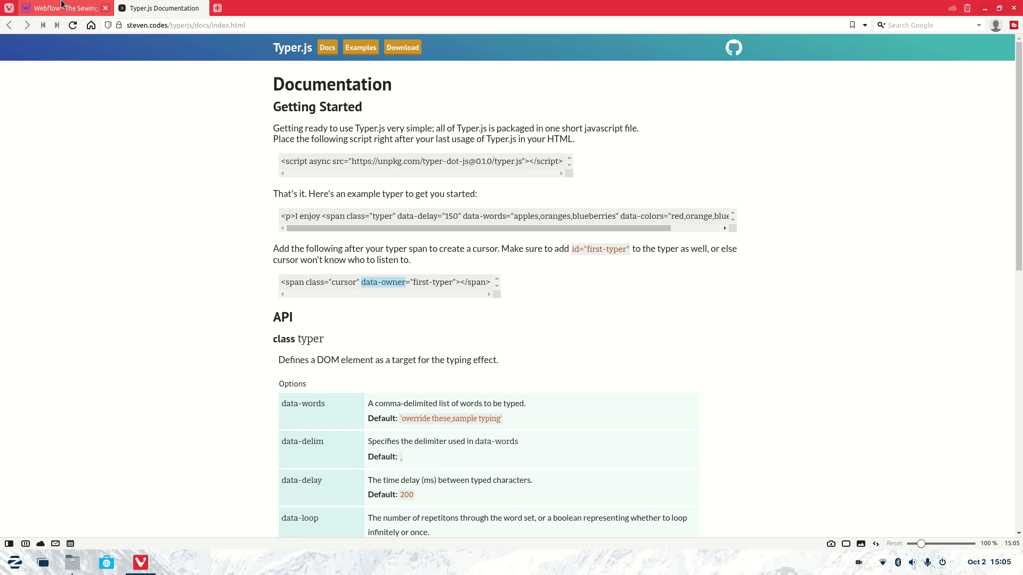
Add a data-owner custom attribute with value first-typer to the cursor span.
{"action": "left_click", "coordinate": [96, 8]}
{"action": "left_click", "coordinate": [1012, 117]}
{"action": "key", "text": "ctrl+v"}
{"action": "left_click", "coordinate": [968, 171]}
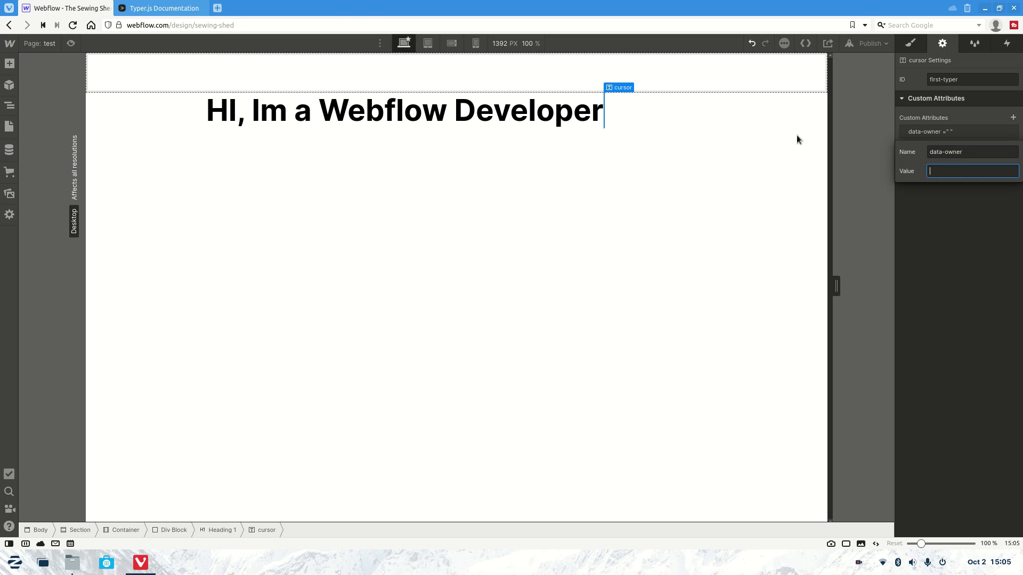
{"action": "left_click", "coordinate": [160, 8]}
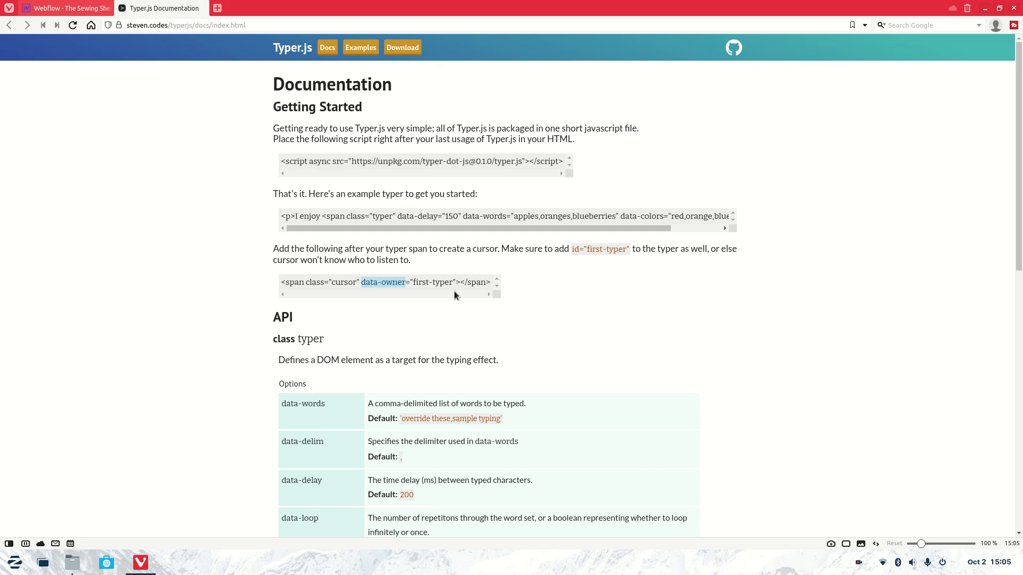
{"action": "left_click_drag", "start_coordinate": [456, 283], "coordinate": [415, 287]}
{"action": "key", "text": "ctrl+c"}
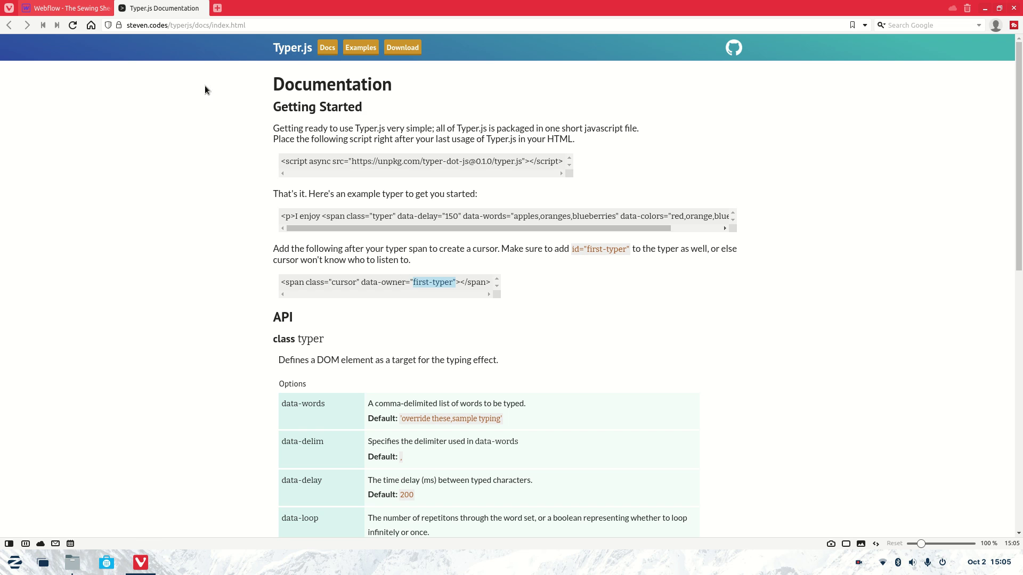
{"action": "left_click", "coordinate": [69, 8]}
{"action": "left_click", "coordinate": [940, 168]}
{"action": "key", "text": "ctrl+v"}
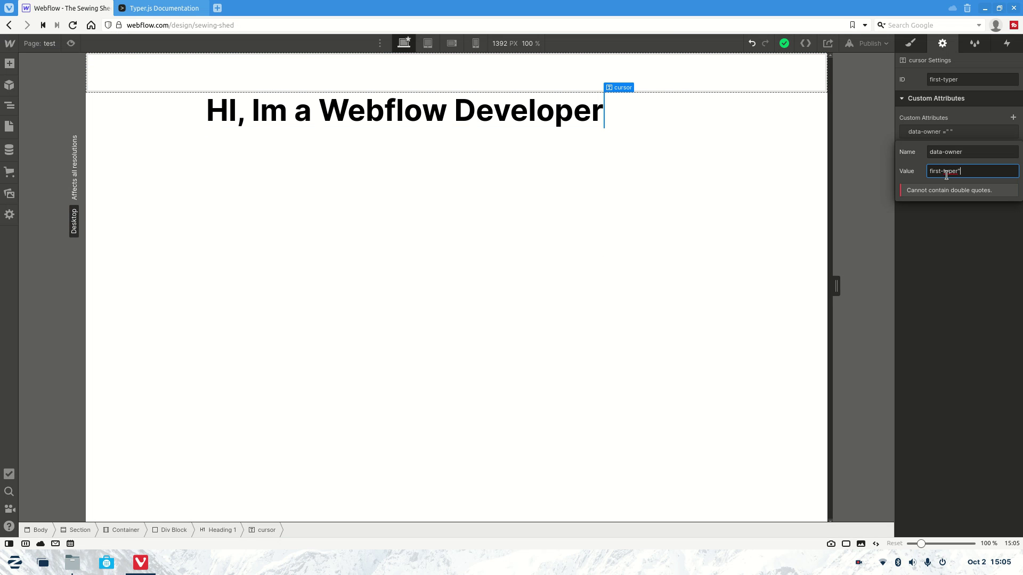
{"action": "left_click", "coordinate": [977, 213]}
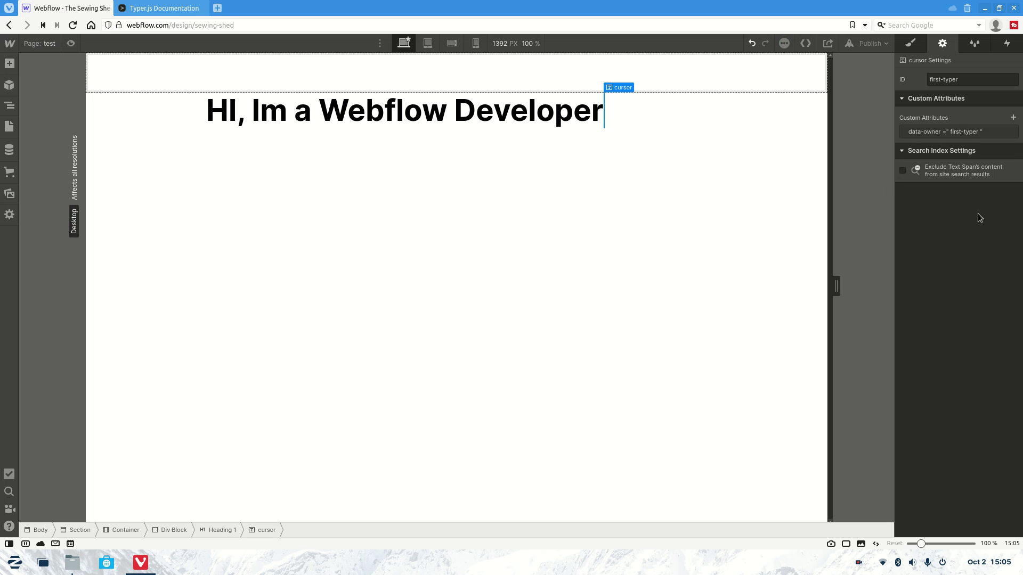
{"action": "left_click", "coordinate": [160, 8]}
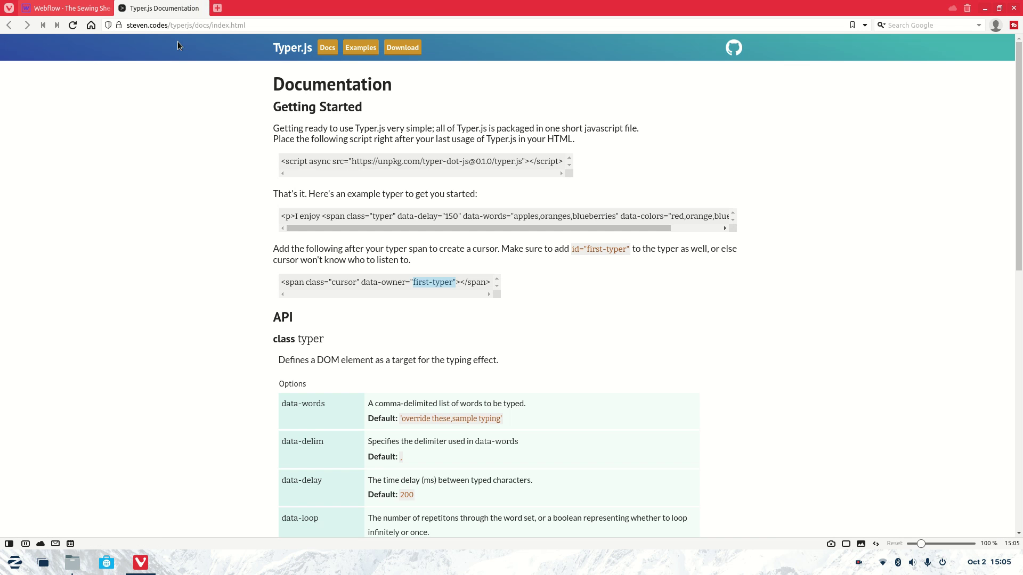
{"action": "left_click", "coordinate": [69, 8]}
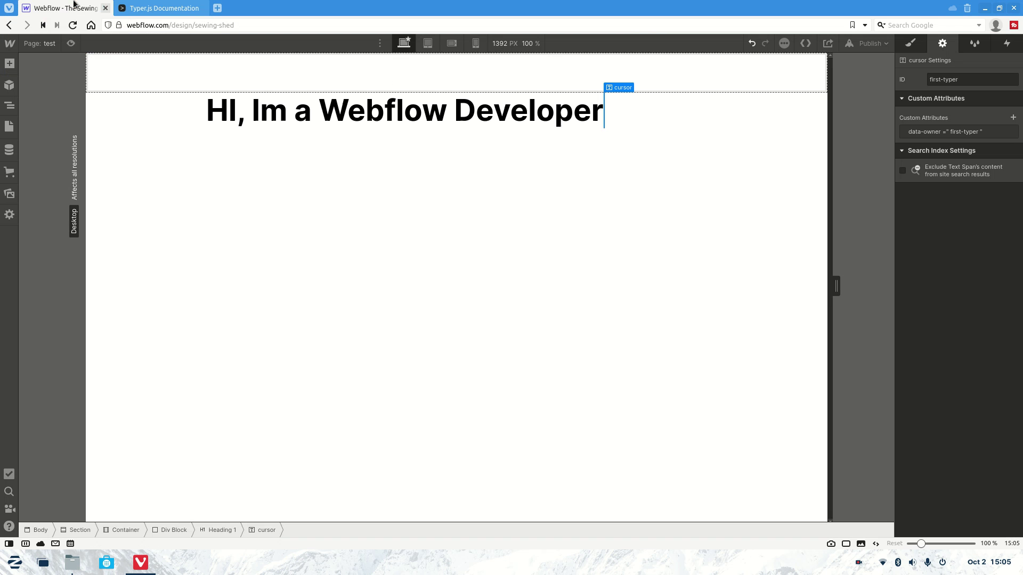
Publish the site to the selected domains and open the live test page.
{"action": "left_click", "coordinate": [857, 43]}
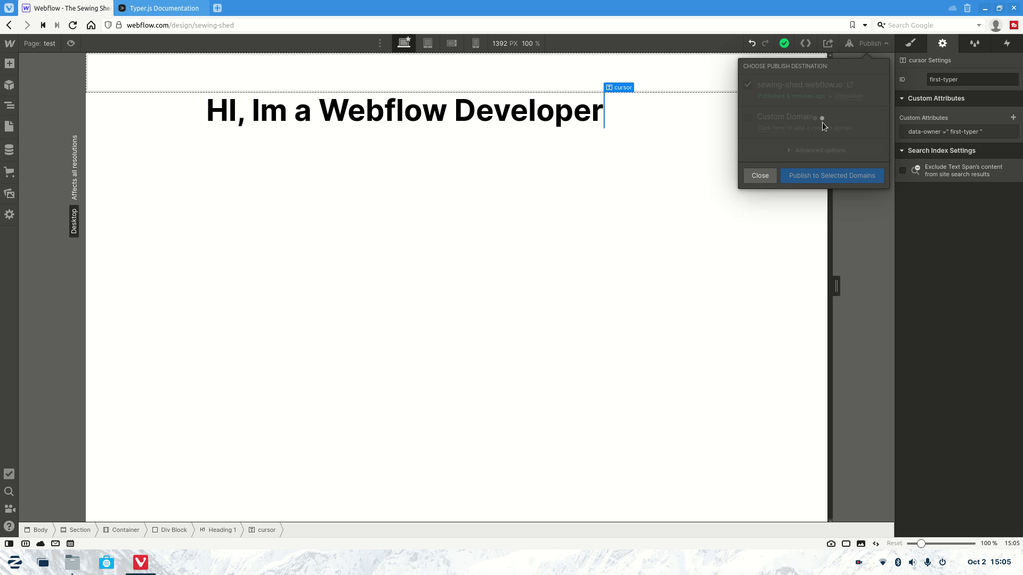
{"action": "left_click", "coordinate": [849, 86]}
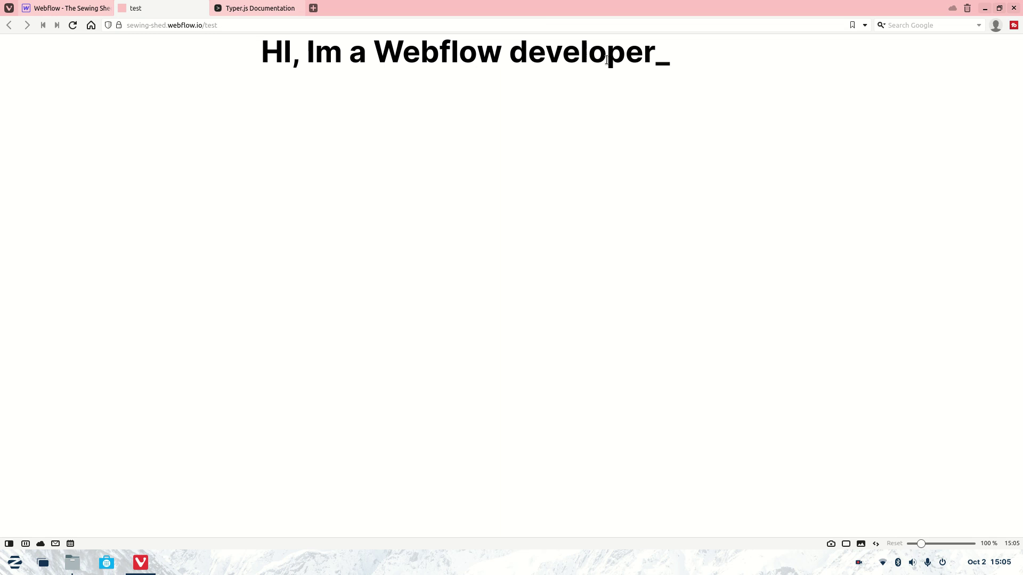
{"action": "left_click", "coordinate": [286, 7]}
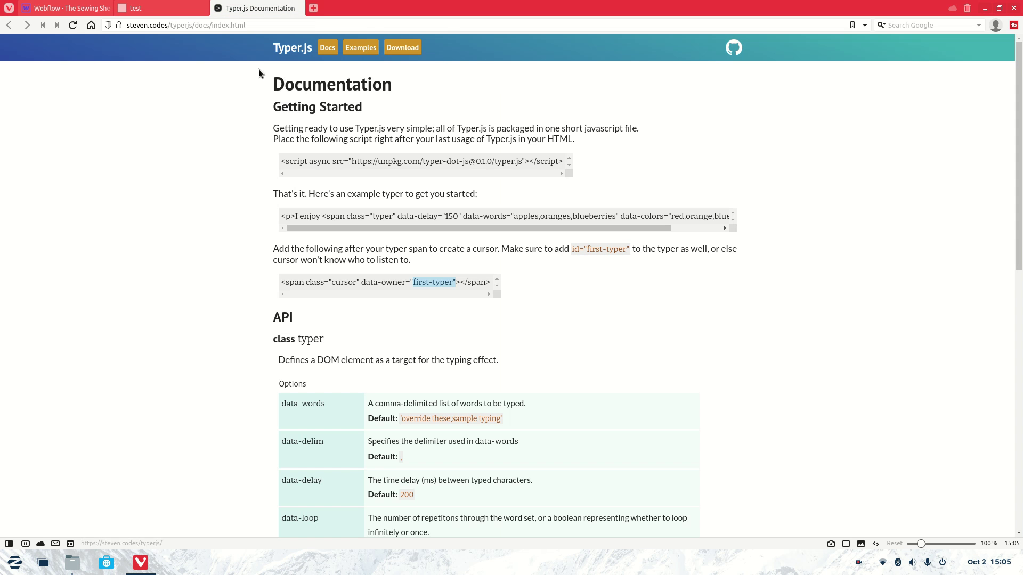
{"action": "left_click", "coordinate": [149, 7]}
{"action": "mouse_move", "coordinate": [274, 4]}
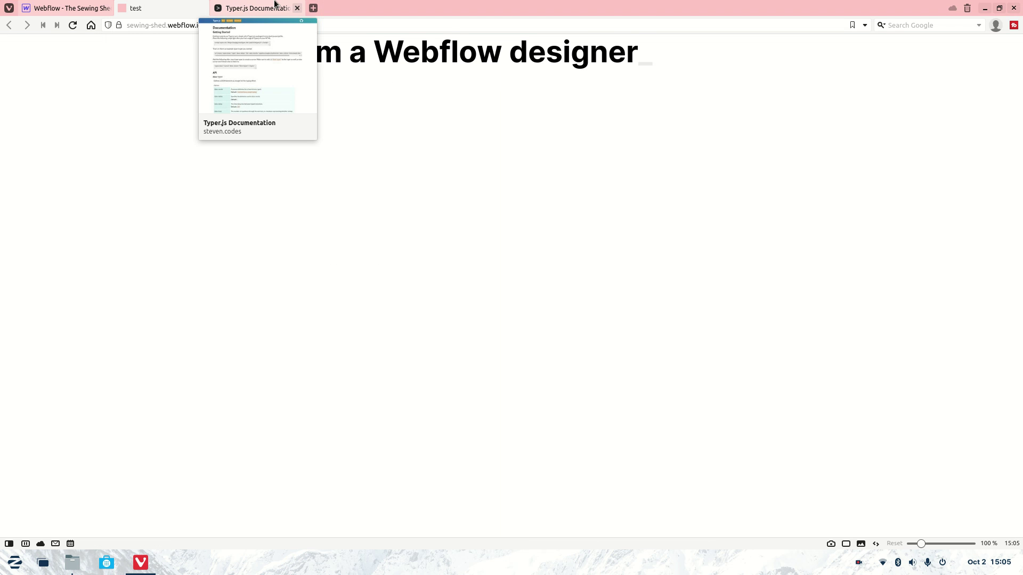